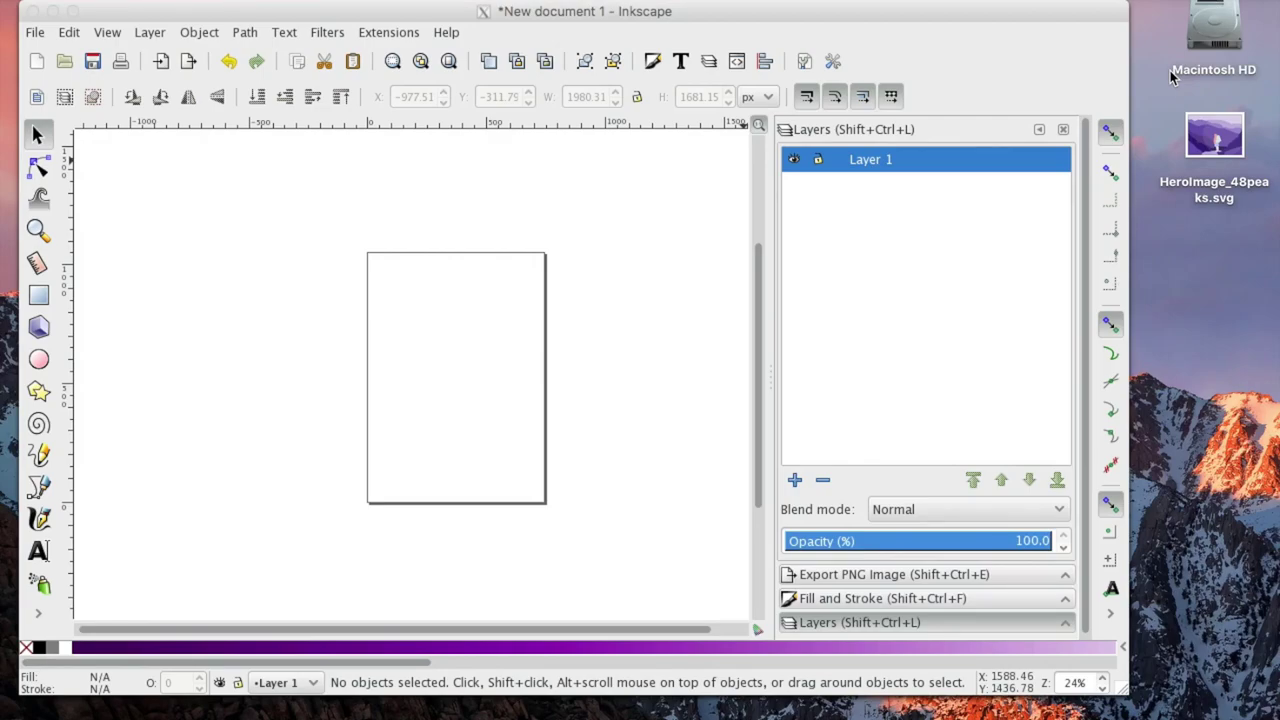
# Step: Open the Layers panel so the new blank document's Layer 1 is listed
pyautogui.moveTo(1214, 137); pyautogui.dragTo(378, 318)
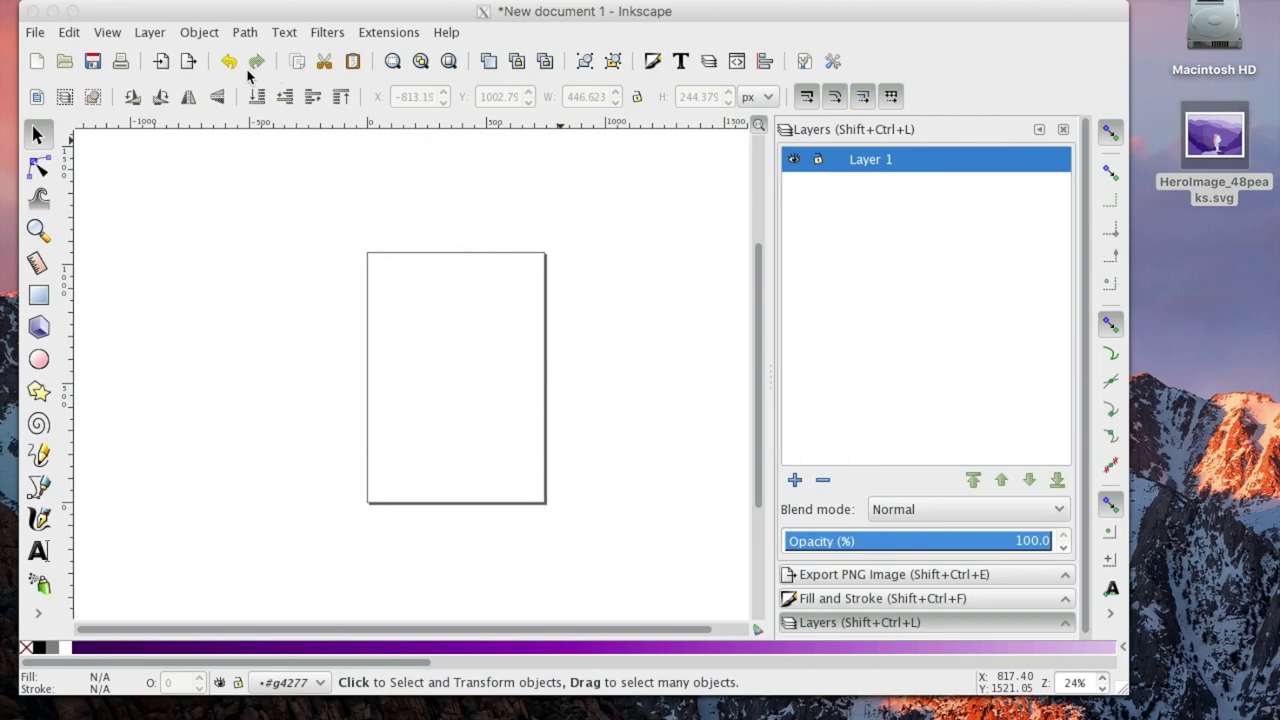
pyautogui.click(149, 33)
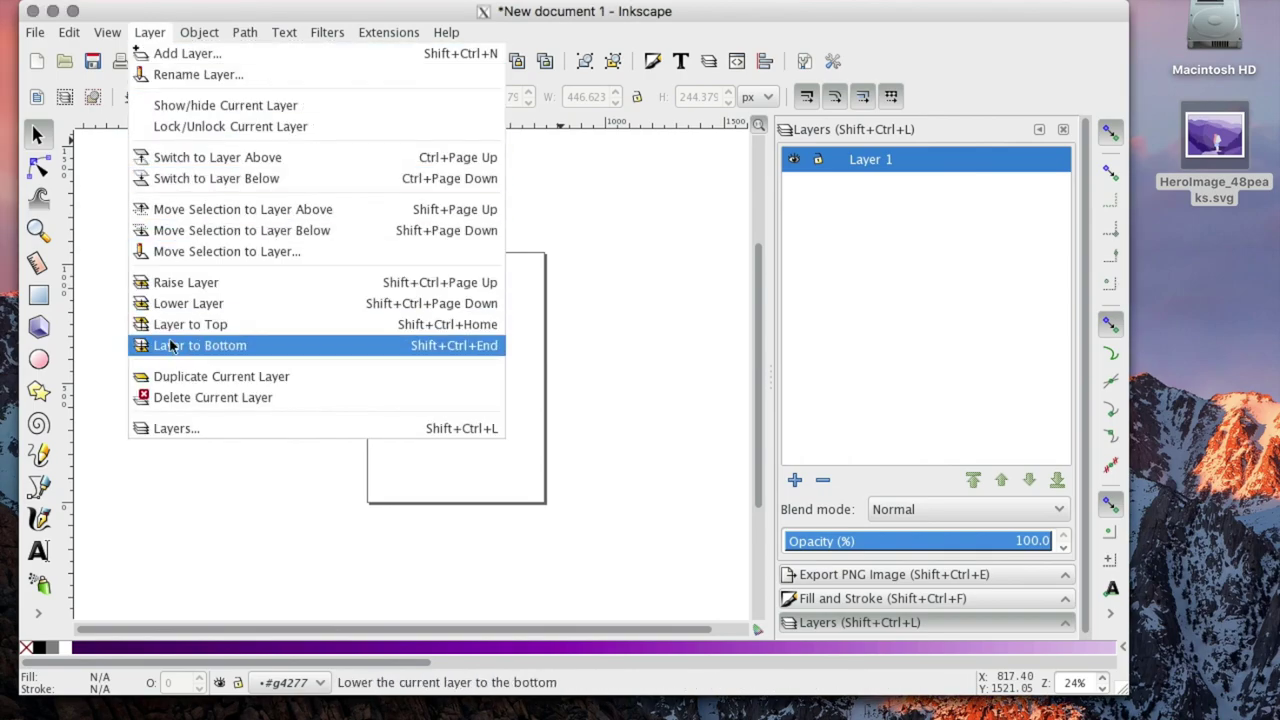
pyautogui.click(240, 432)
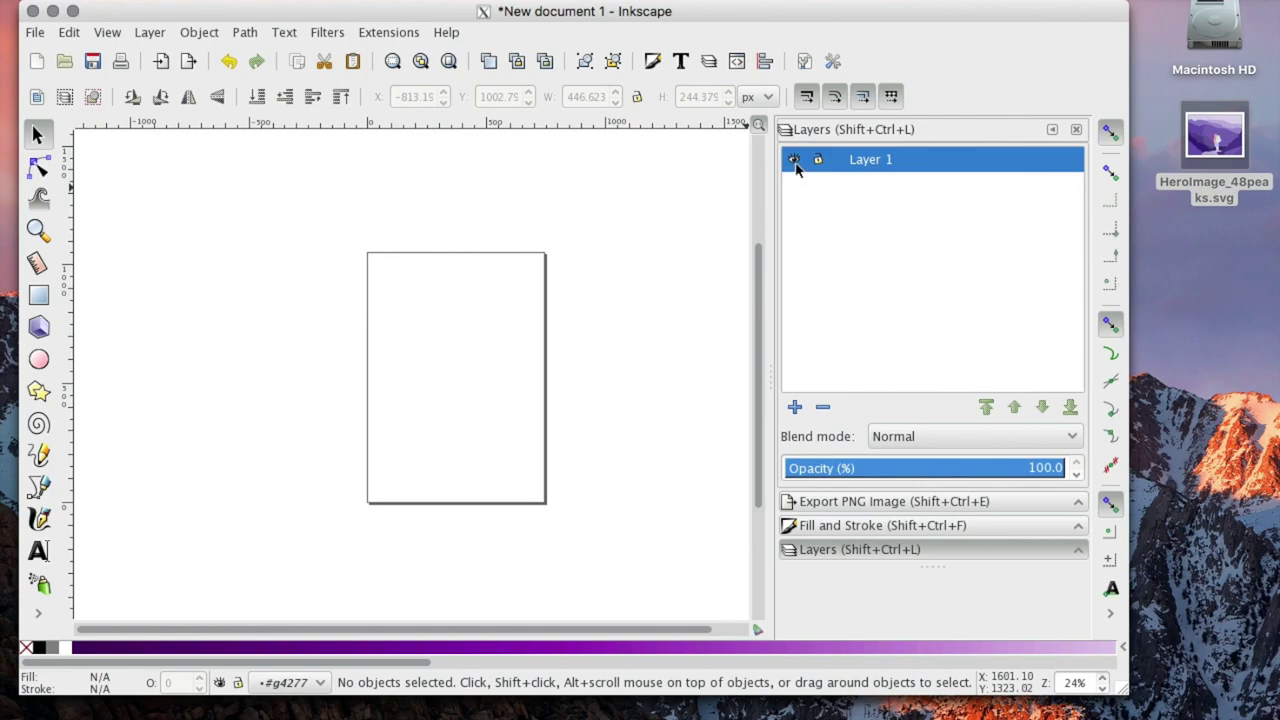
pyautogui.click(793, 161)
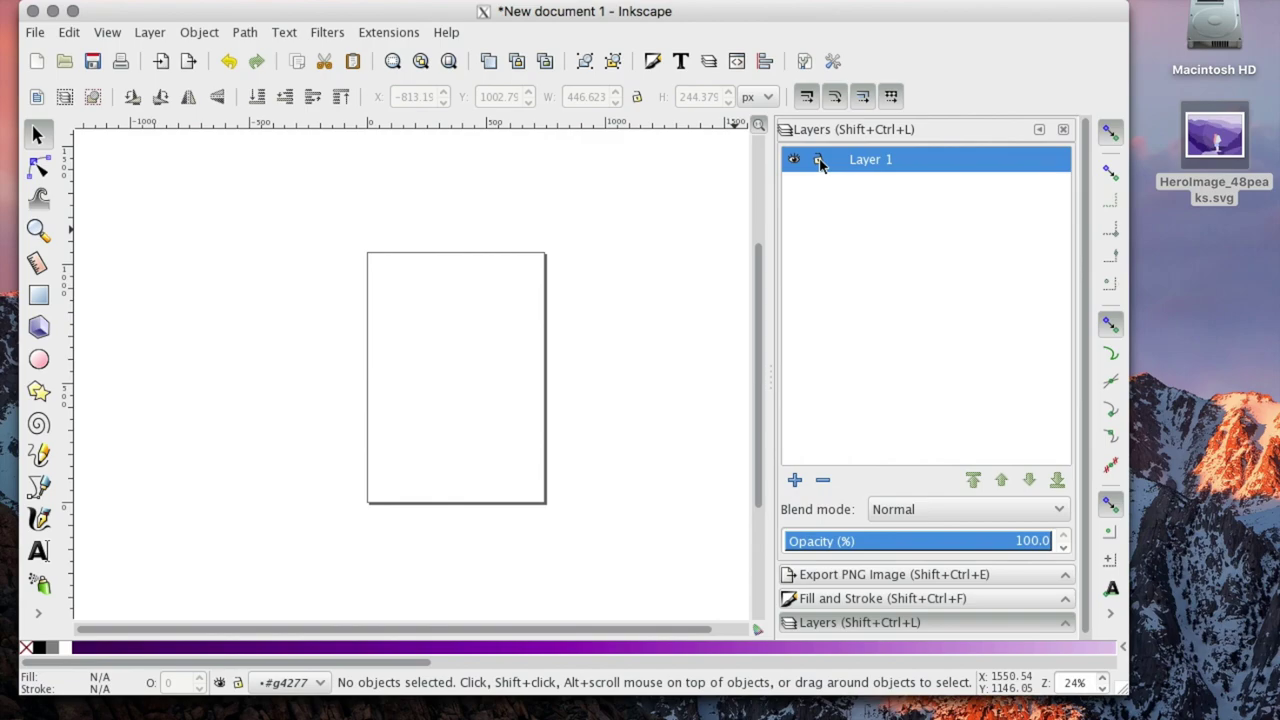
pyautogui.click(818, 161)
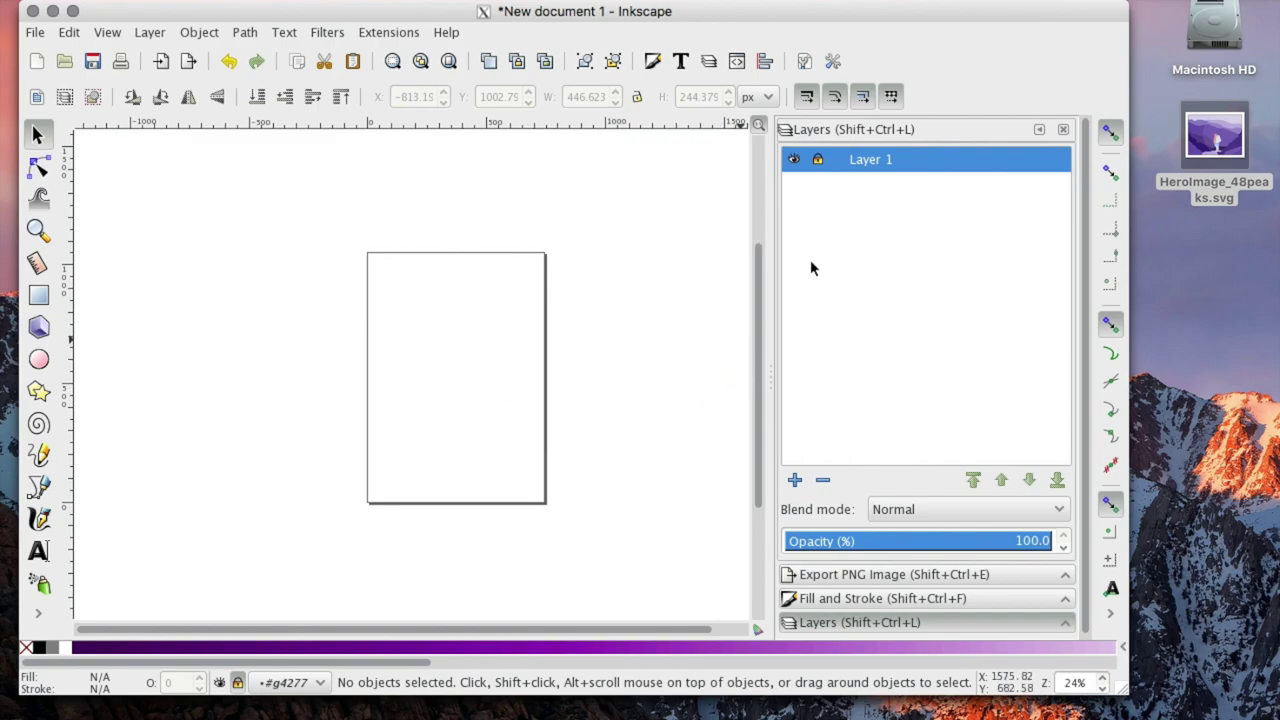
pyautogui.click(817, 161)
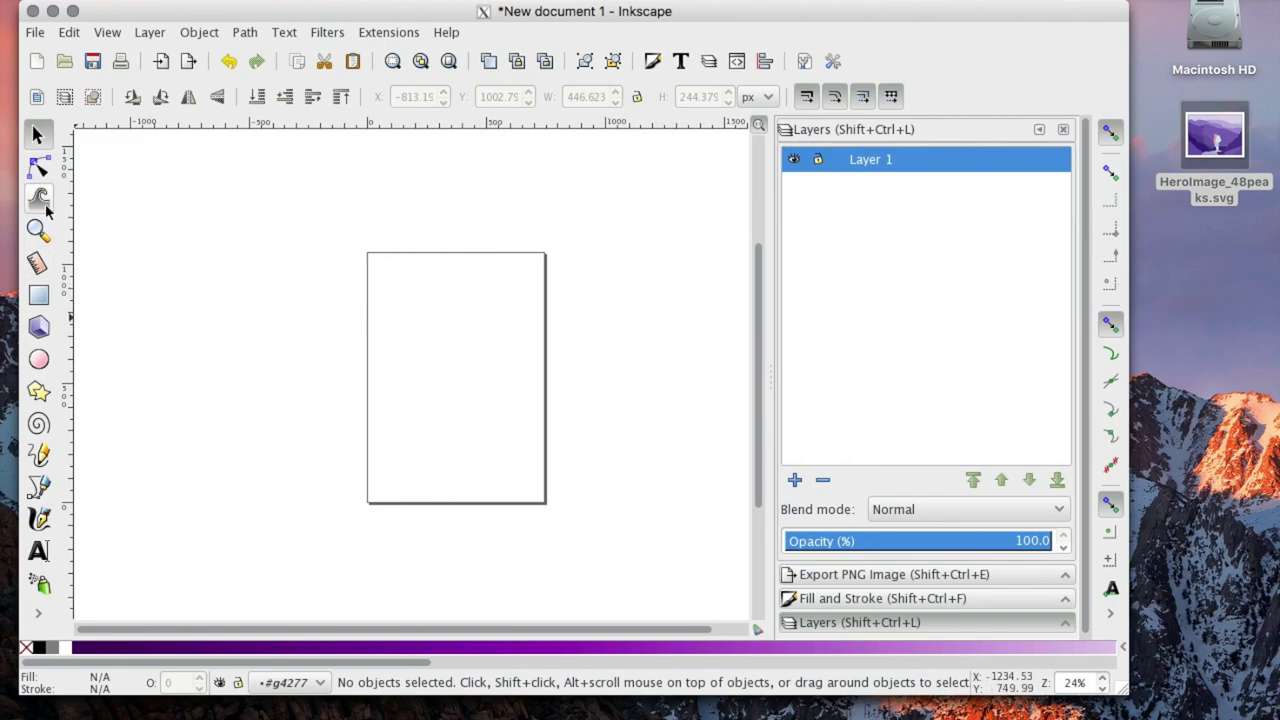
pyautogui.click(40, 296)
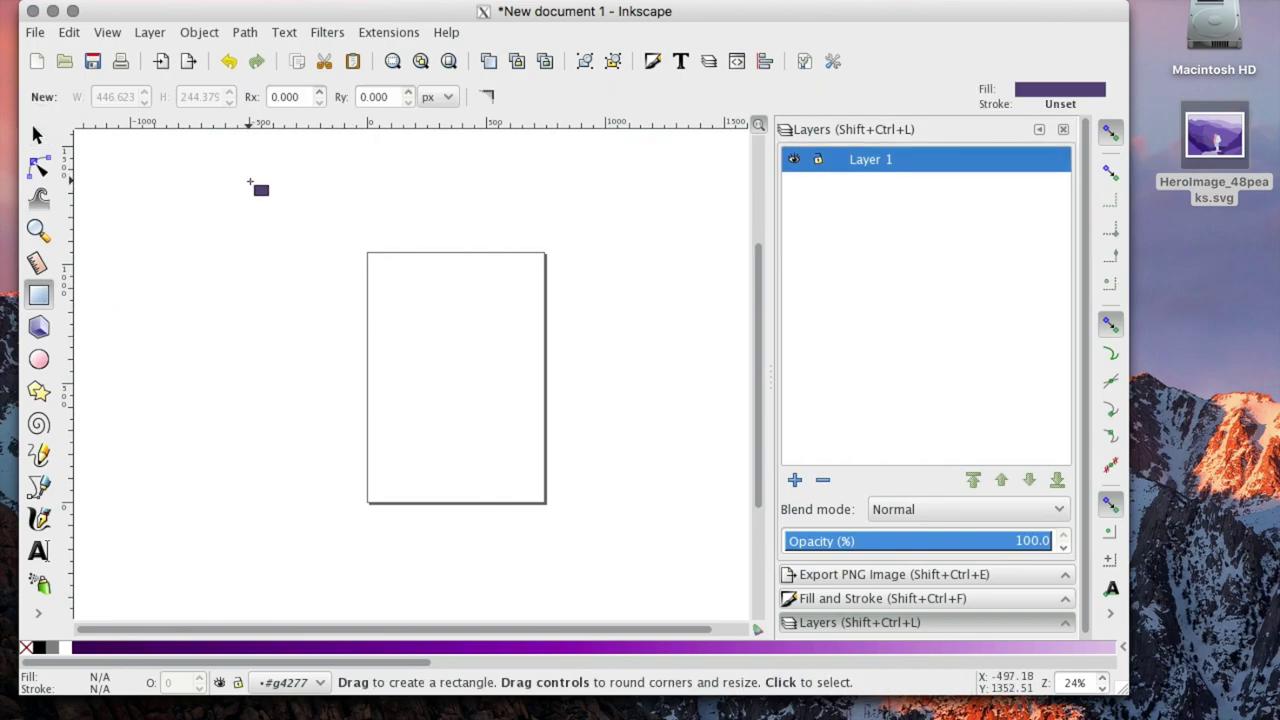
# Step: Draw a purple rectangle and move it near the top of the page, confirming it sits on Layer 1
pyautogui.moveTo(252, 184); pyautogui.dragTo(359, 269)
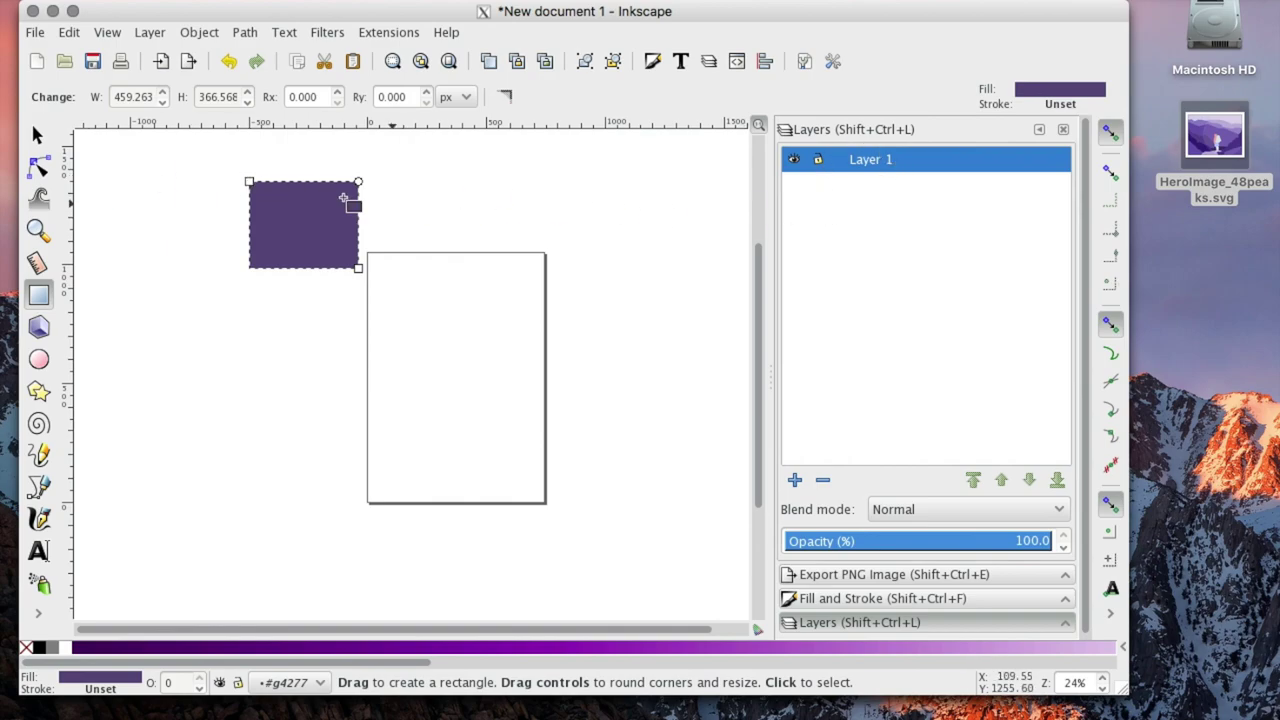
pyautogui.click(37, 135)
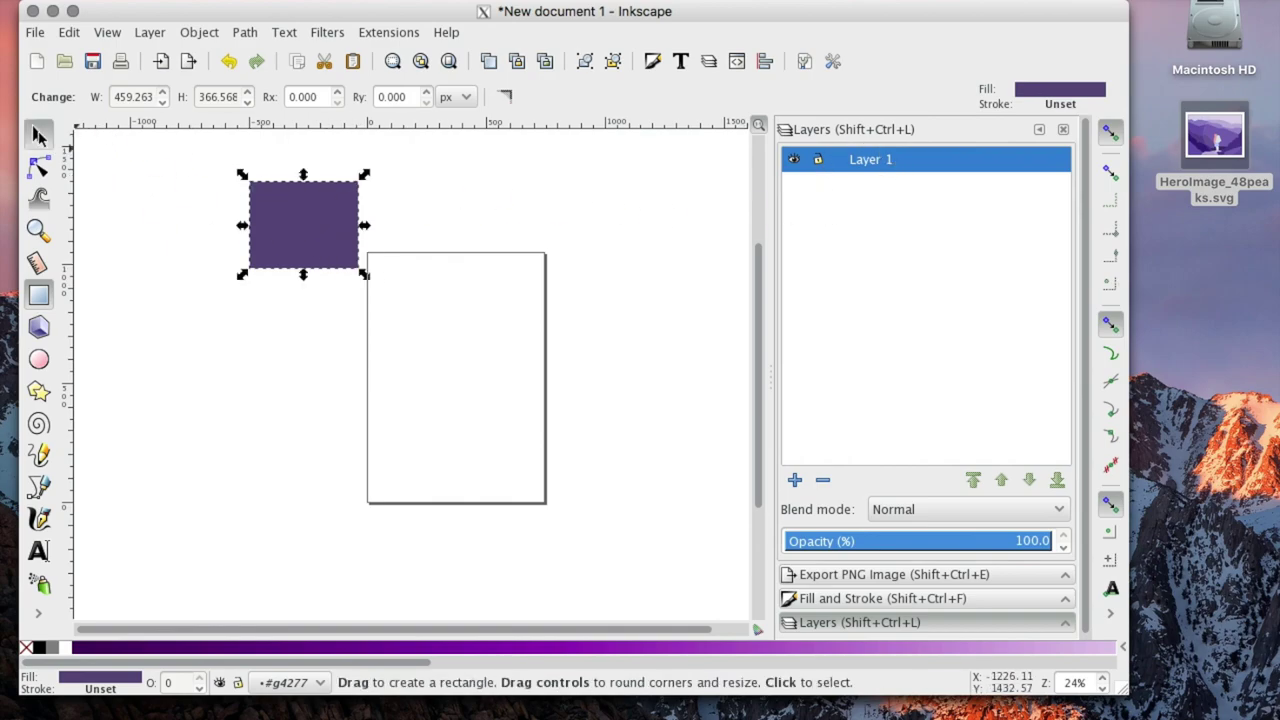
pyautogui.moveTo(289, 214); pyautogui.dragTo(445, 311)
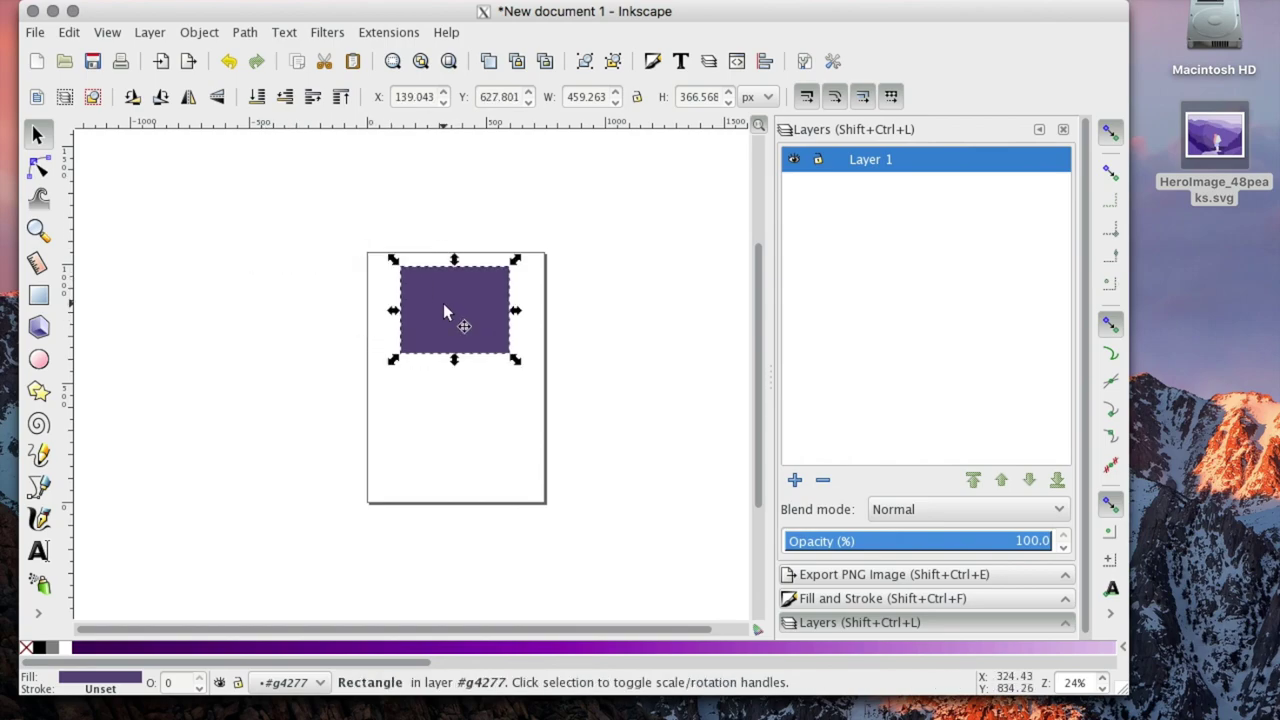
pyautogui.click(794, 162)
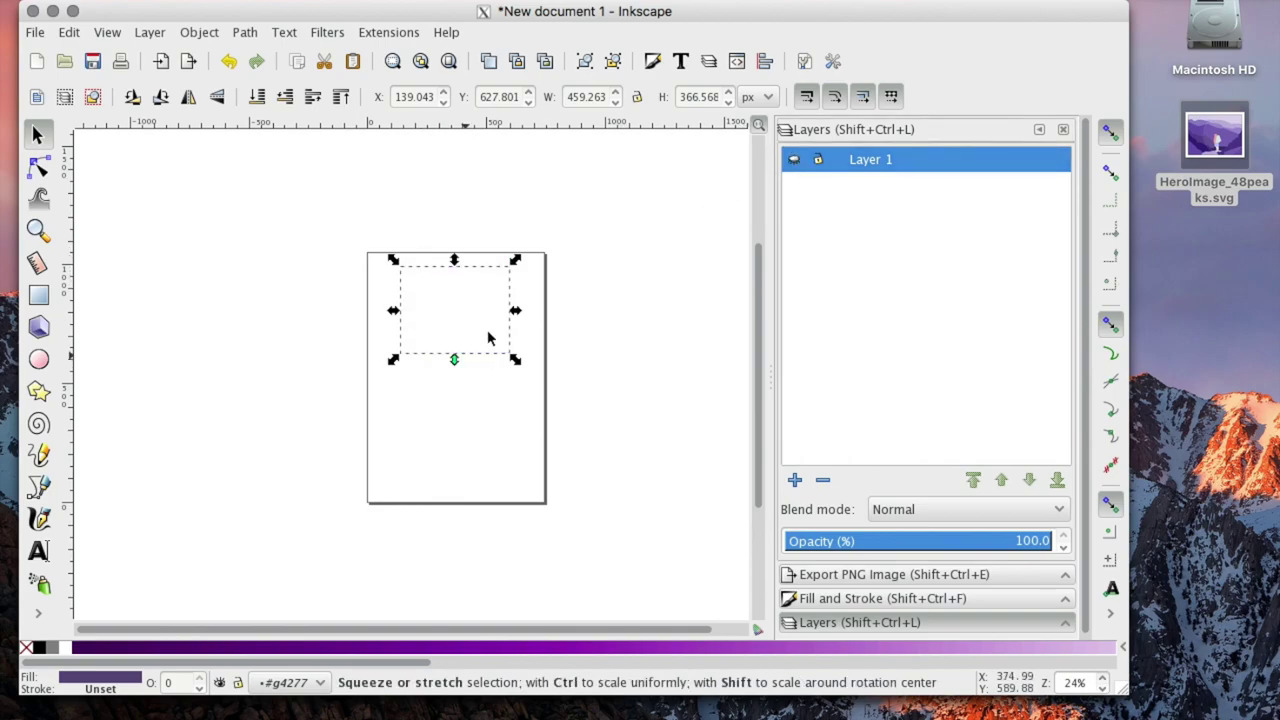
pyautogui.click(794, 162)
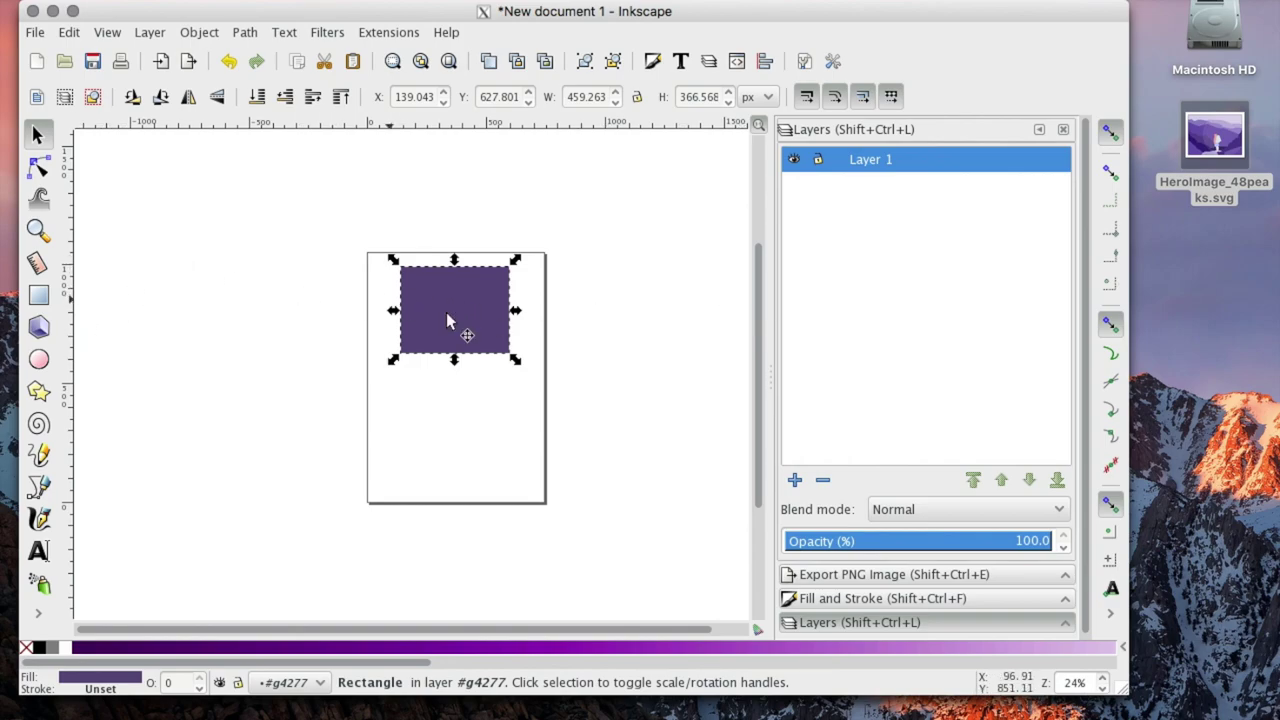
# Step: Add a new layer, Layer 2, with its position set to Below current
pyautogui.click(795, 481)
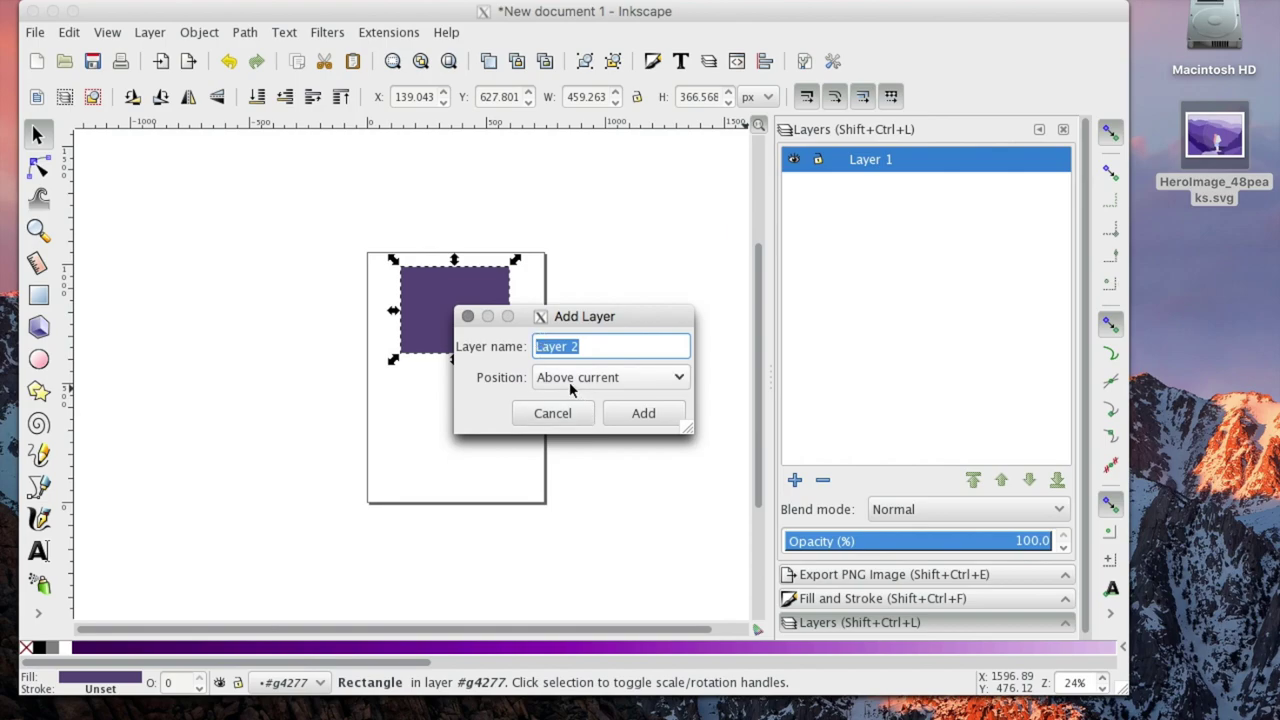
pyautogui.click(604, 380)
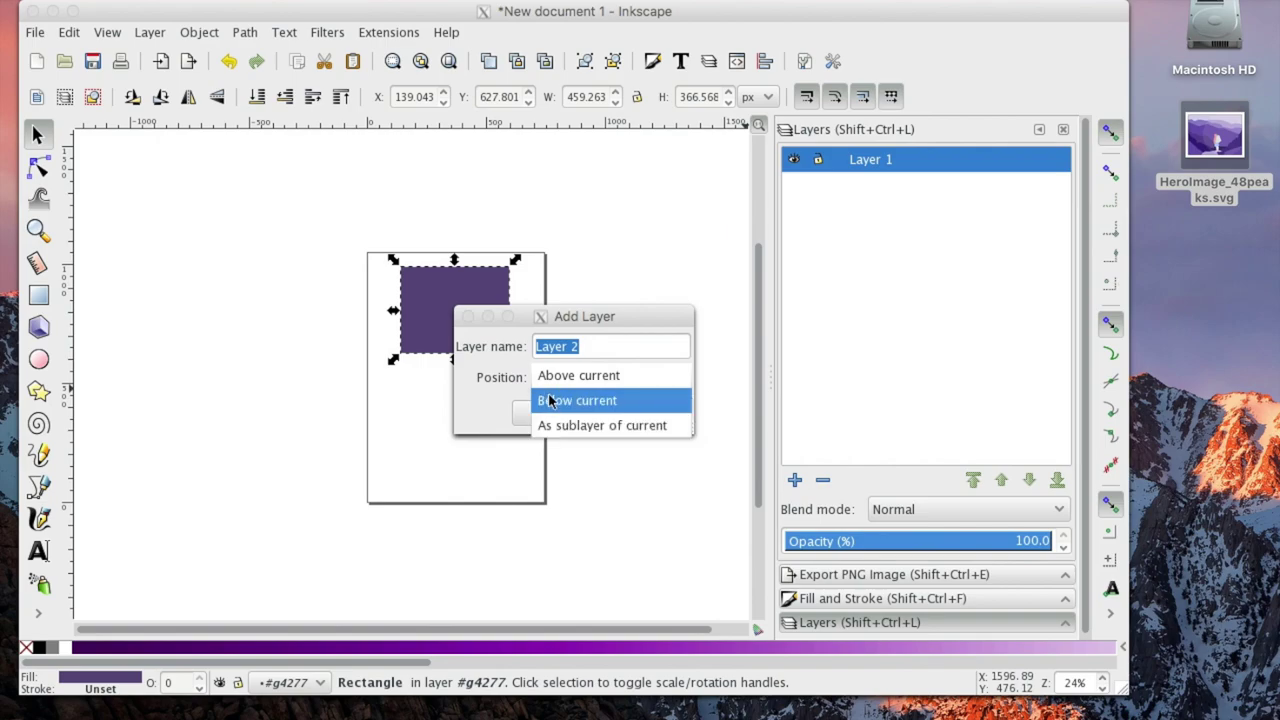
pyautogui.press('Escape')
pyautogui.press('Down')
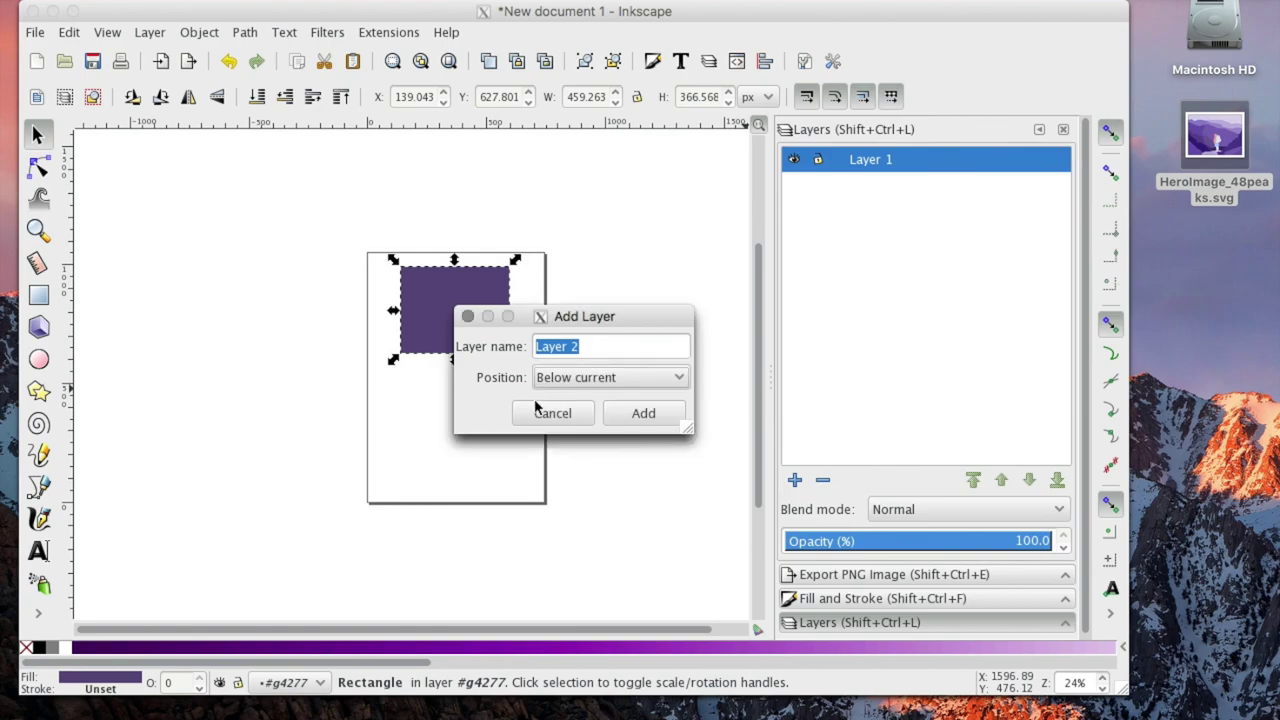
pyautogui.click(643, 413)
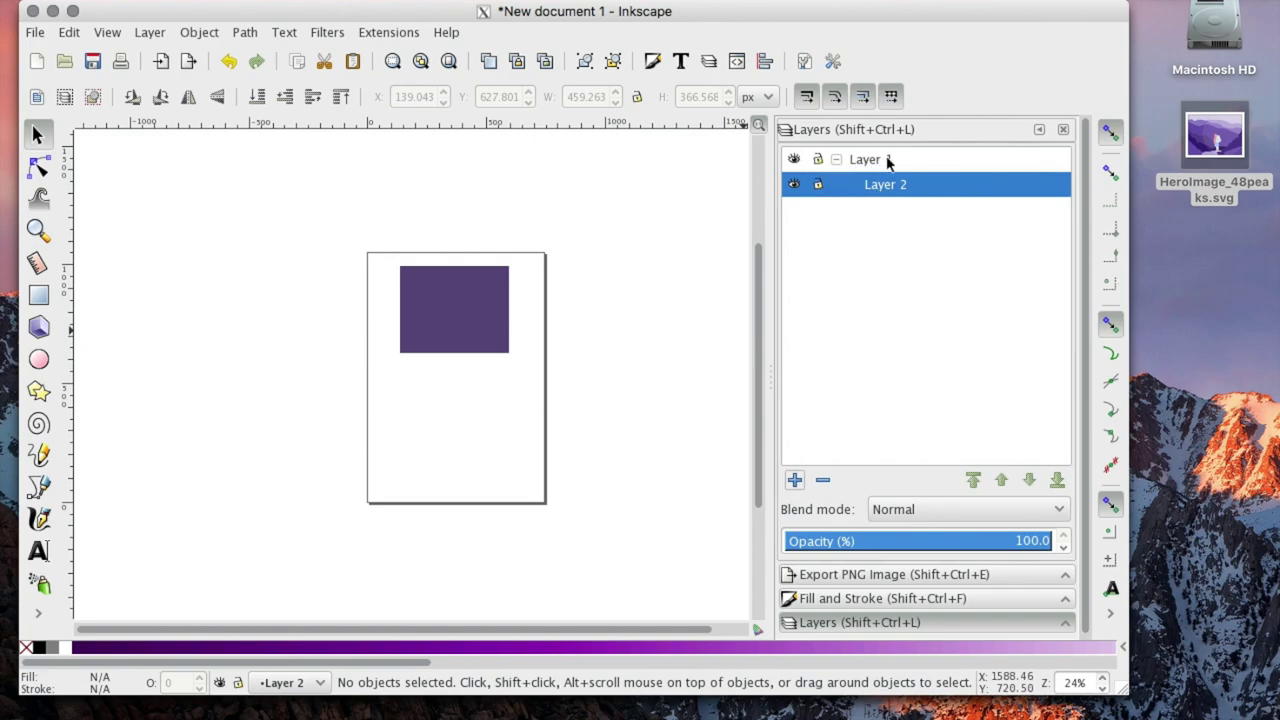
pyautogui.click(38, 295)
# Step: Draw a second rectangle in Layer 2 and move it onto the page's right side
pyautogui.moveTo(199, 212)
pyautogui.mouseDown()
pyautogui.moveTo(242, 270)
pyautogui.moveTo(304, 305)
pyautogui.mouseUp()
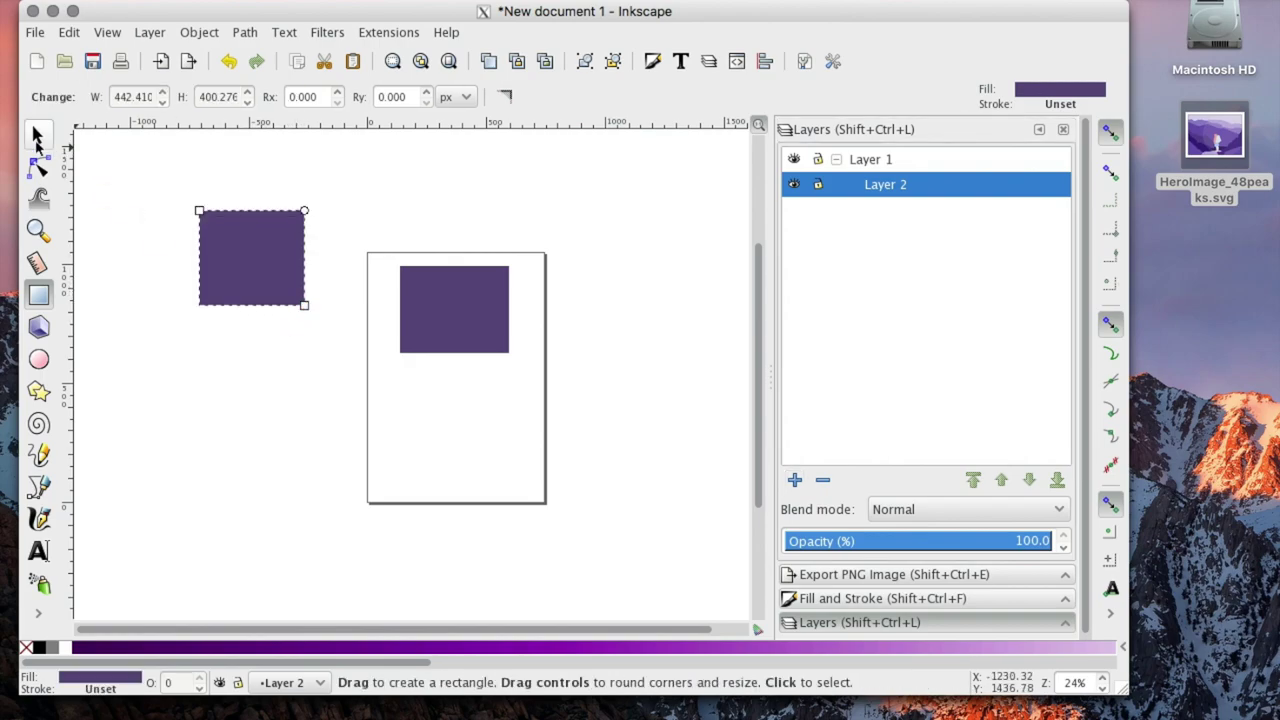
pyautogui.click(37, 134)
pyautogui.moveTo(265, 297); pyautogui.dragTo(452, 410)
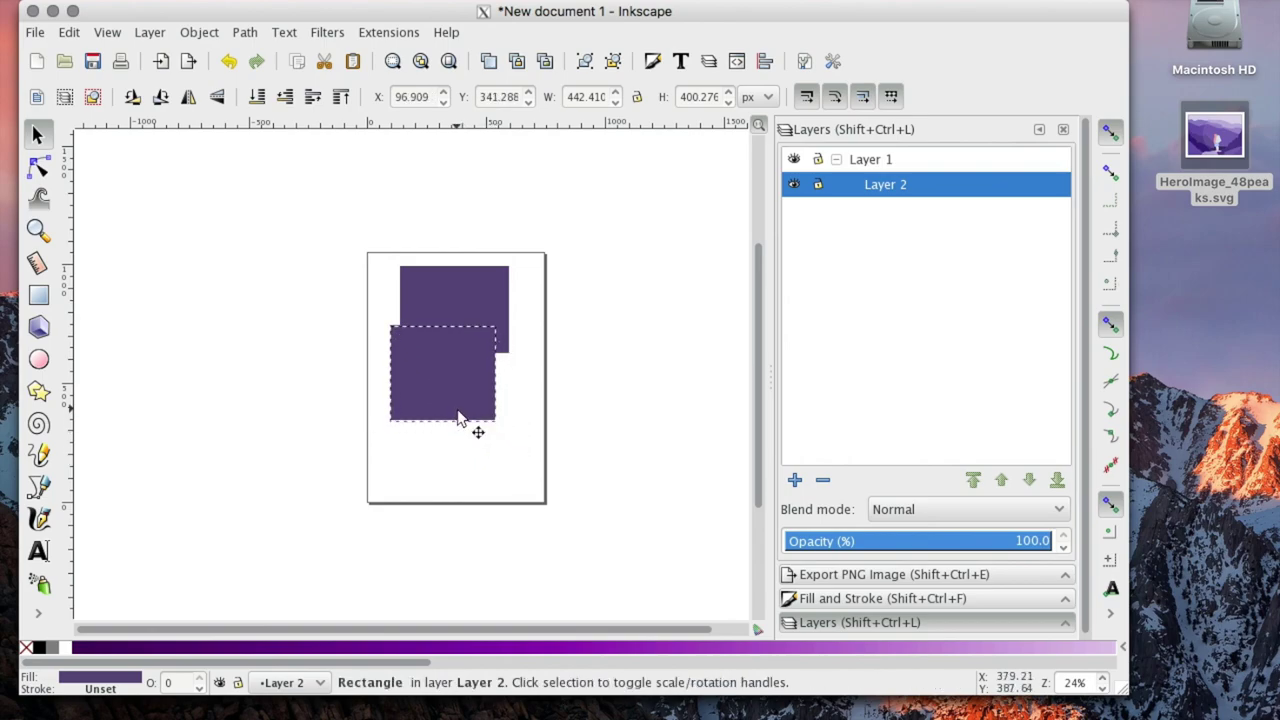
pyautogui.click(793, 186)
pyautogui.click(793, 186)
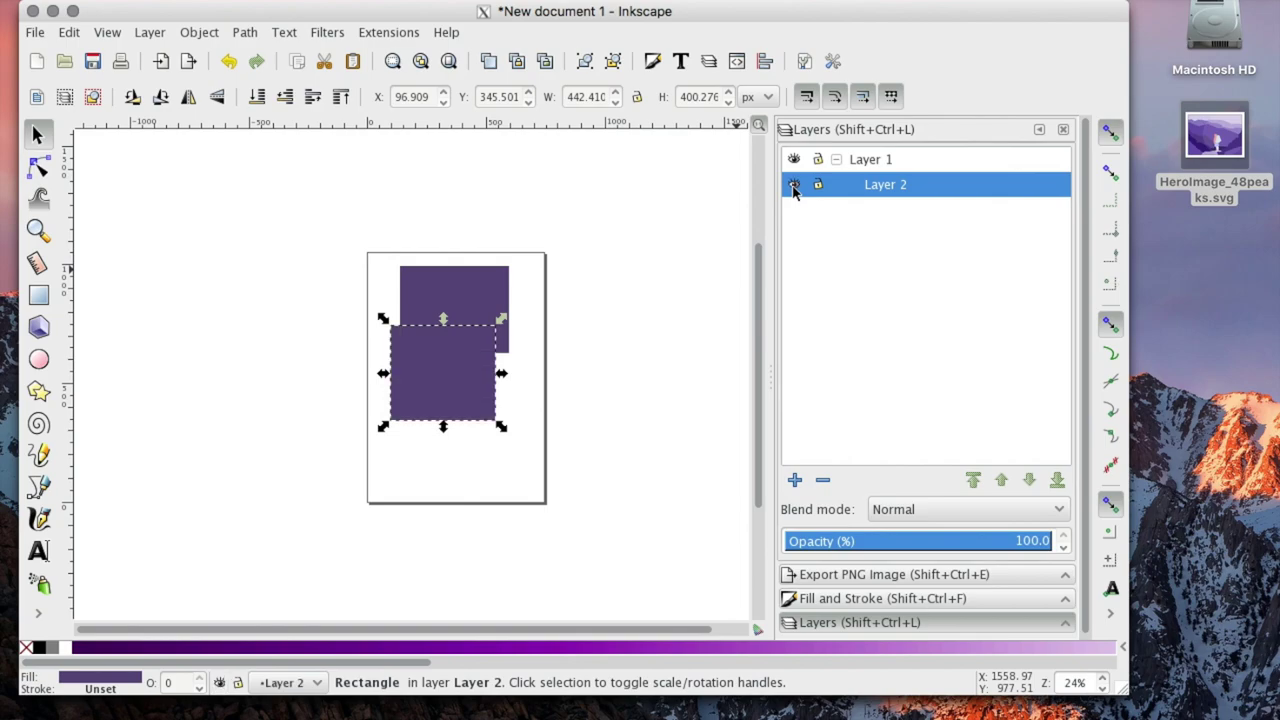
pyautogui.moveTo(606, 404); pyautogui.dragTo(596, 301)
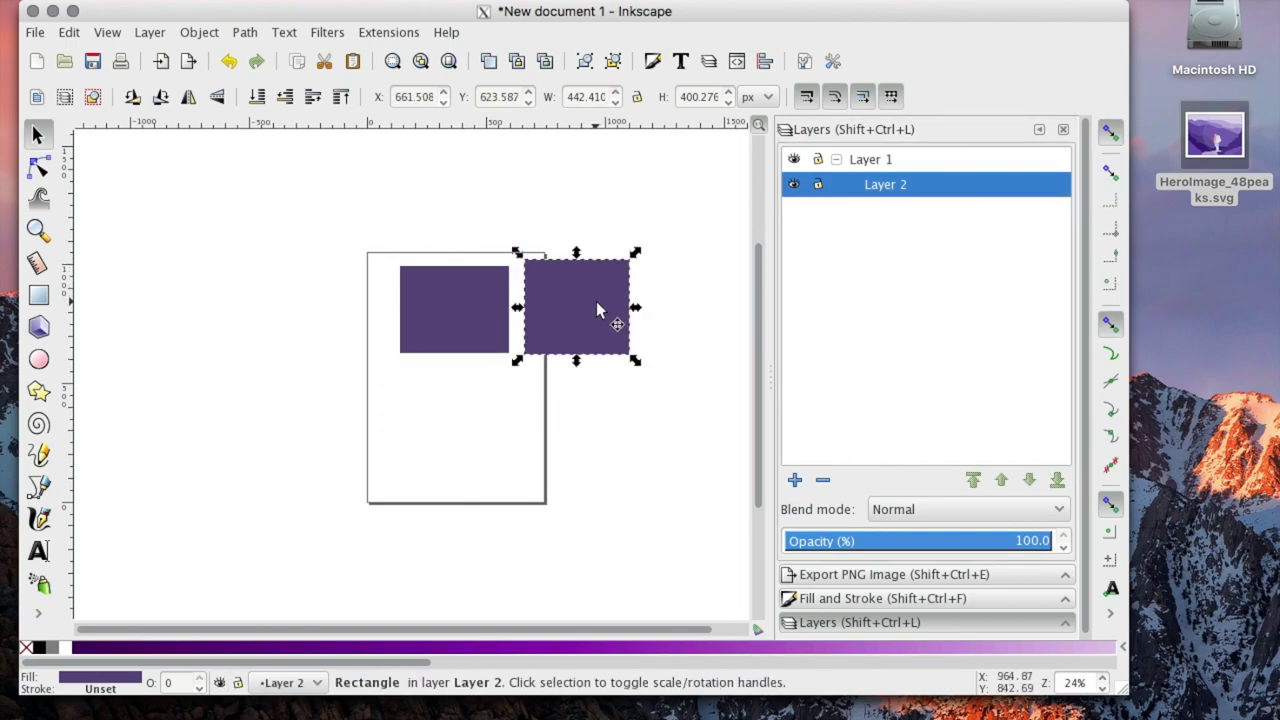
# Step: Make the rectangle gray, overlap it on the purple one's corner, and keep Layer 2 below Layer 1
pyautogui.click(54, 652)
pyautogui.moveTo(586, 346); pyautogui.dragTo(500, 387)
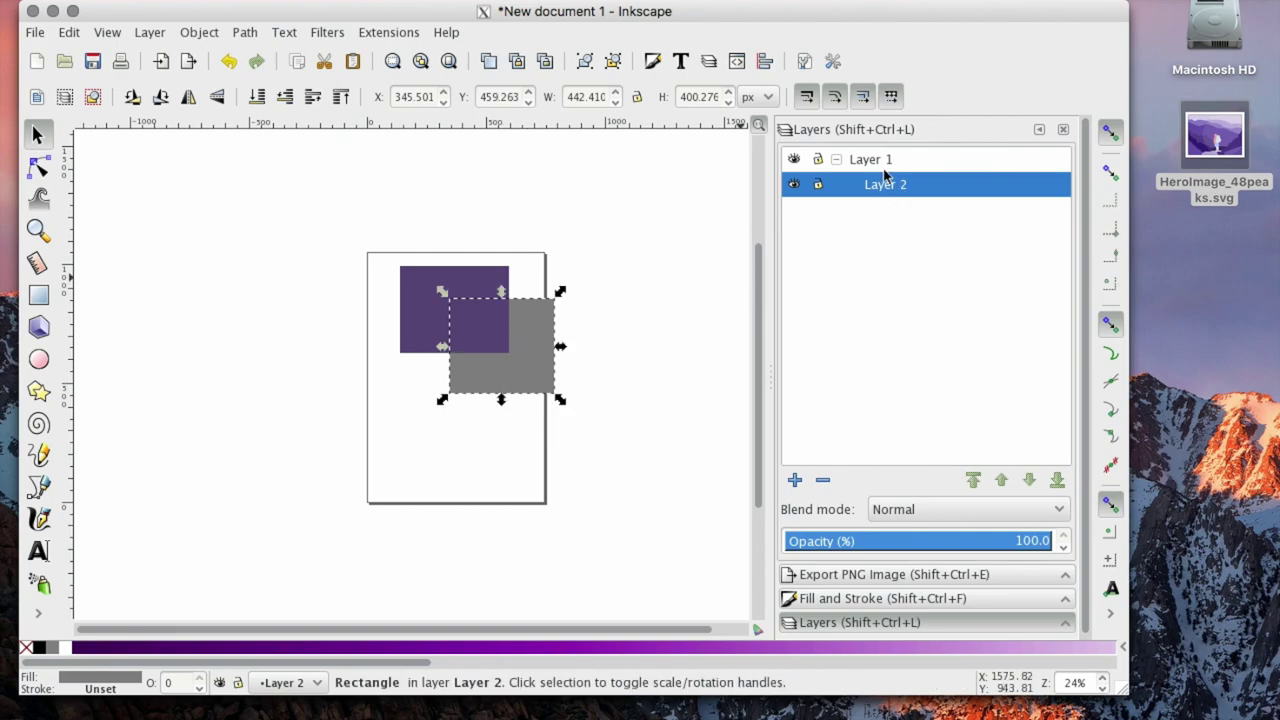
pyautogui.moveTo(537, 380); pyautogui.dragTo(543, 314)
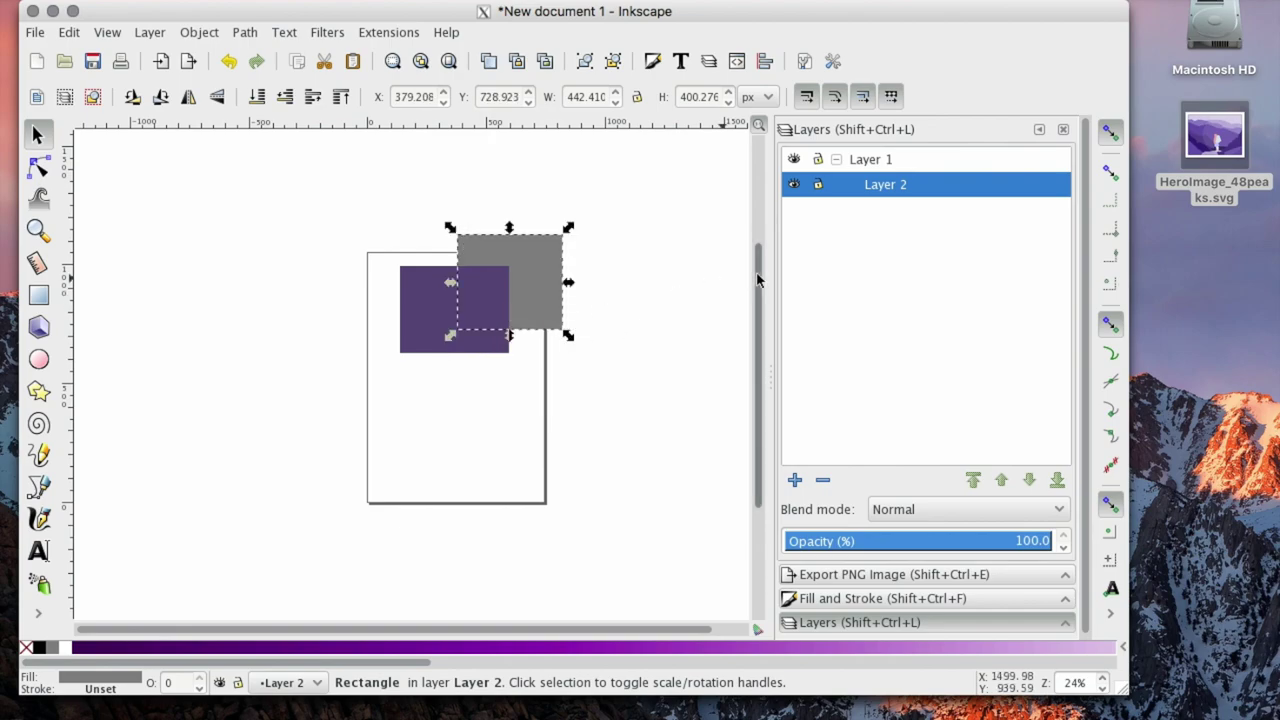
pyautogui.moveTo(894, 193); pyautogui.dragTo(891, 157)
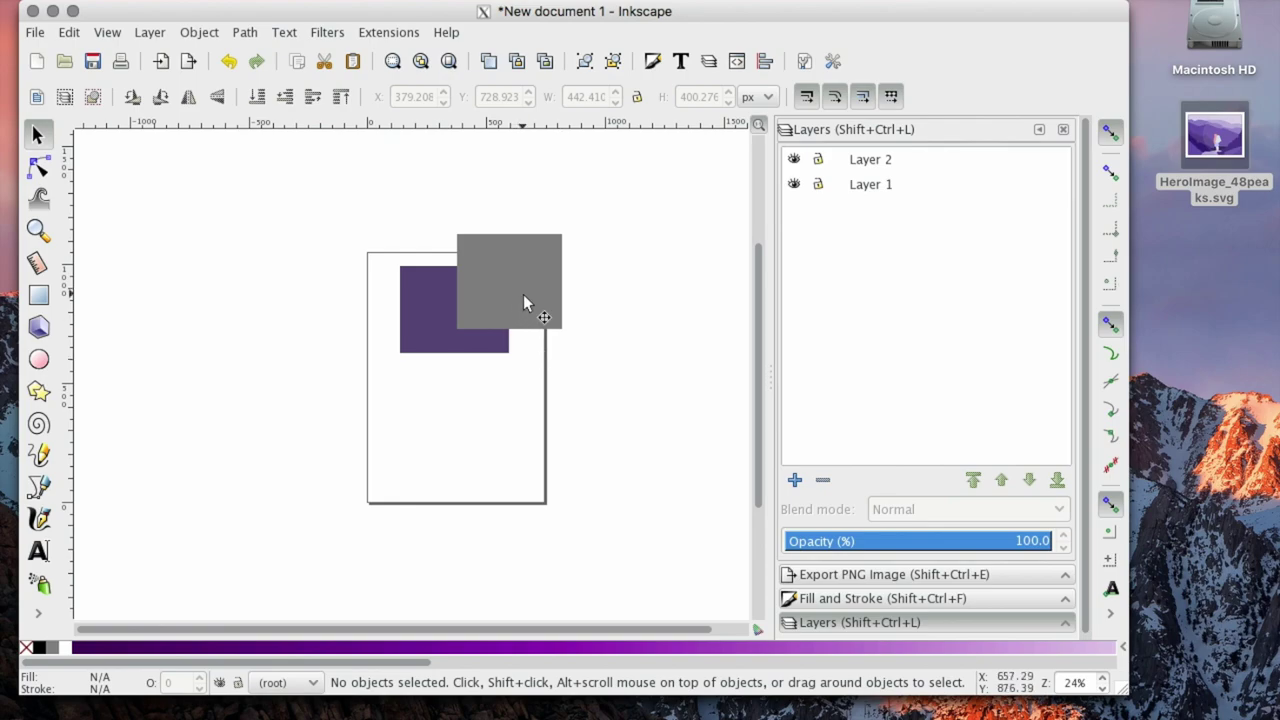
pyautogui.moveTo(870, 165)
pyautogui.mouseDown()
pyautogui.moveTo(877, 211)
pyautogui.moveTo(866, 142)
pyautogui.moveTo(910, 138)
pyautogui.mouseUp()
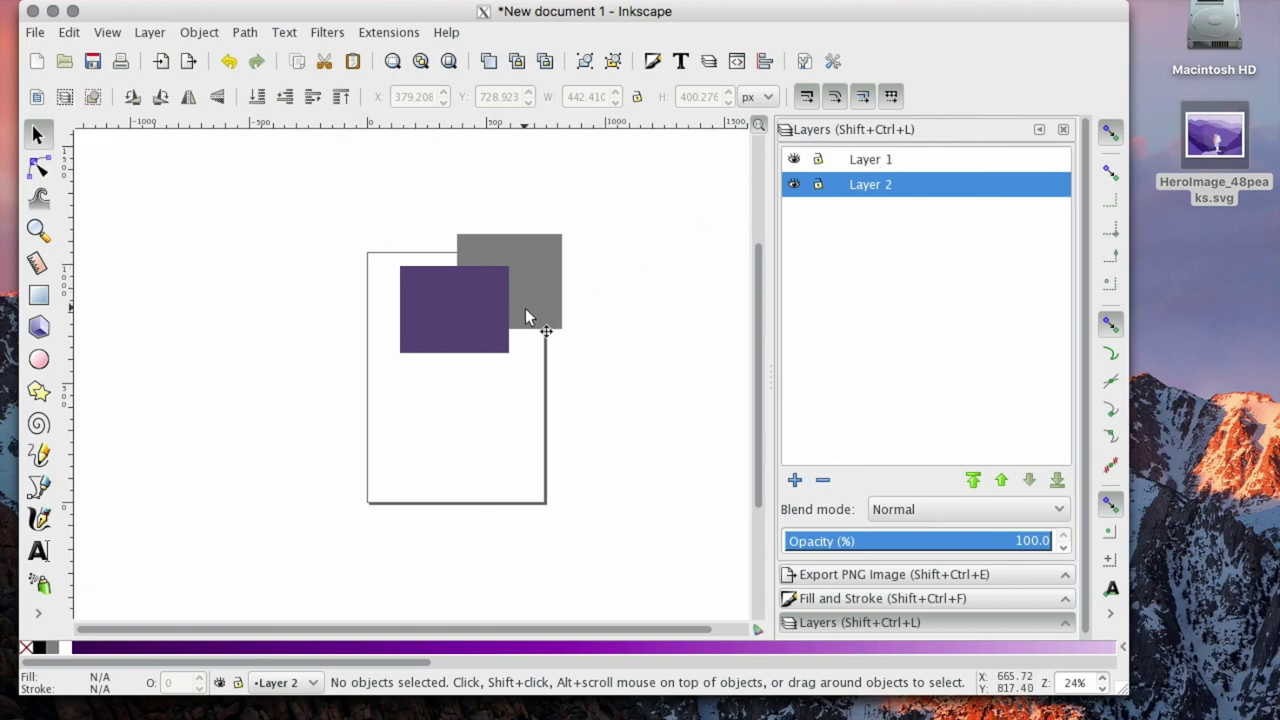
# Step: Move the gray rectangle right of the page and draw four more gray rectangles around the purple one
pyautogui.moveTo(548, 312); pyautogui.dragTo(622, 383)
pyautogui.click(38, 296)
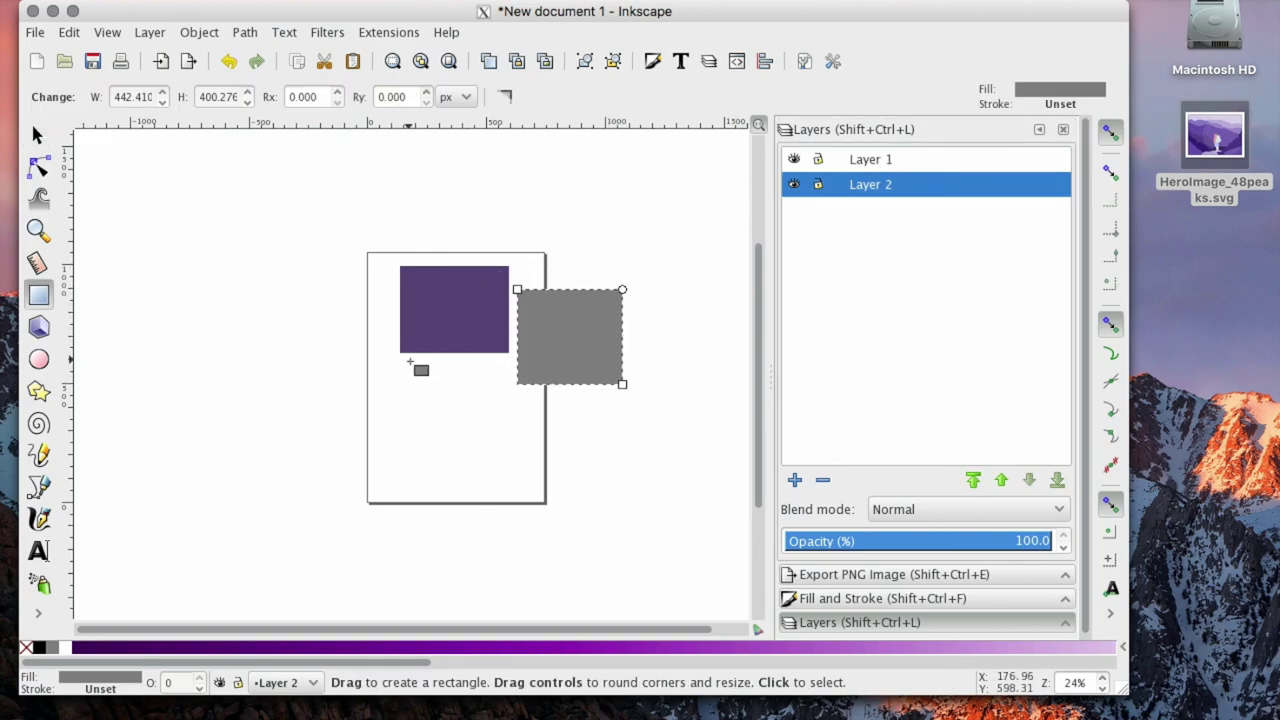
pyautogui.moveTo(409, 360); pyautogui.dragTo(509, 440)
pyautogui.moveTo(264, 362); pyautogui.dragTo(380, 465)
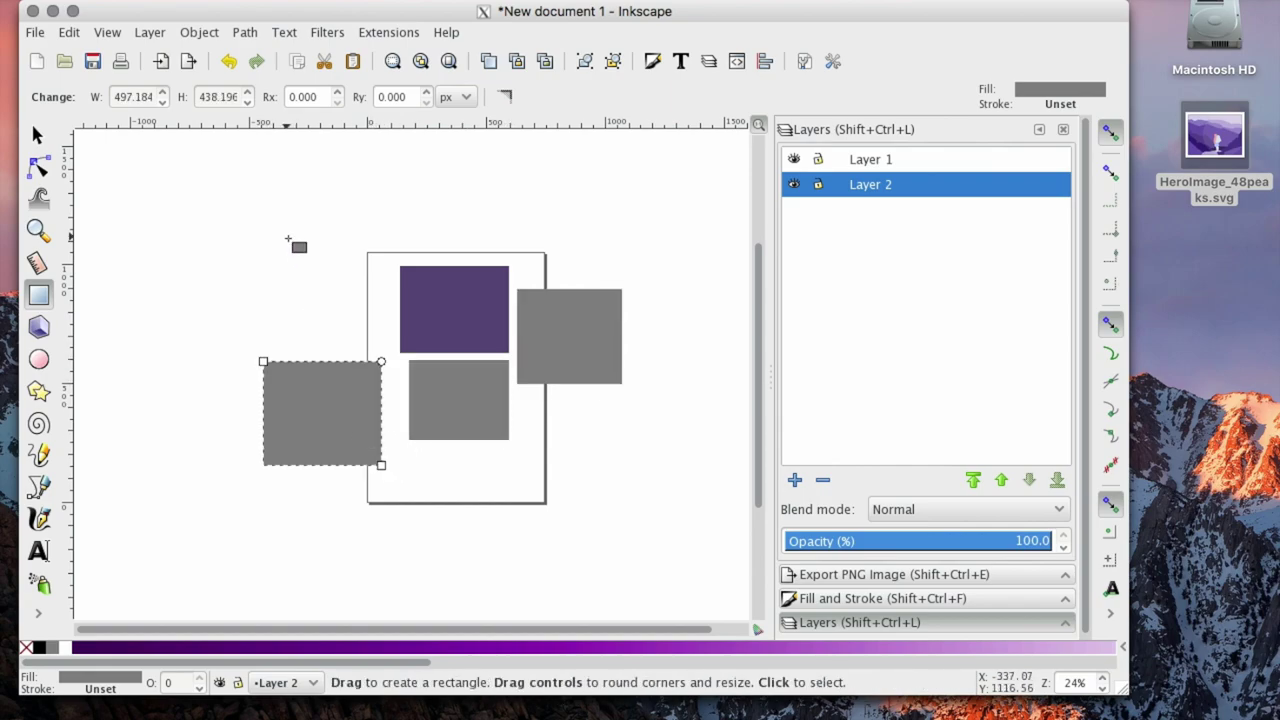
pyautogui.moveTo(288, 238); pyautogui.dragTo(367, 339)
pyautogui.moveTo(183, 200); pyautogui.dragTo(253, 271)
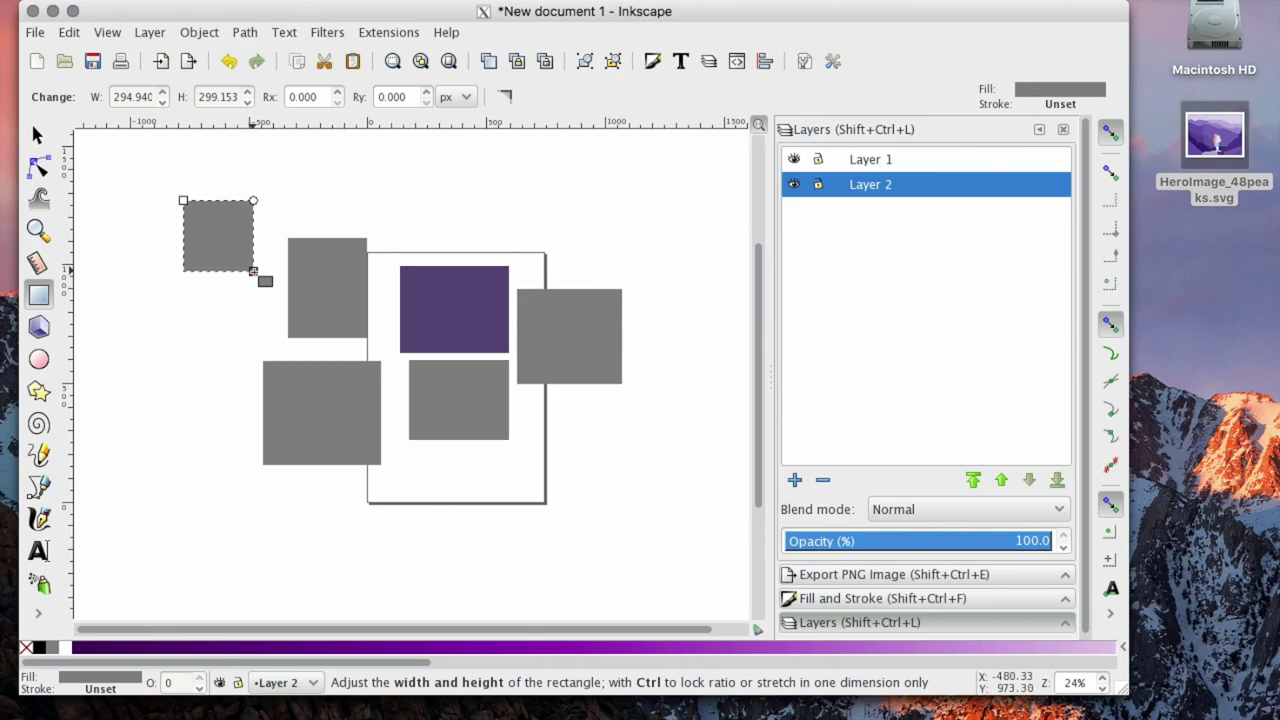
pyautogui.click(38, 135)
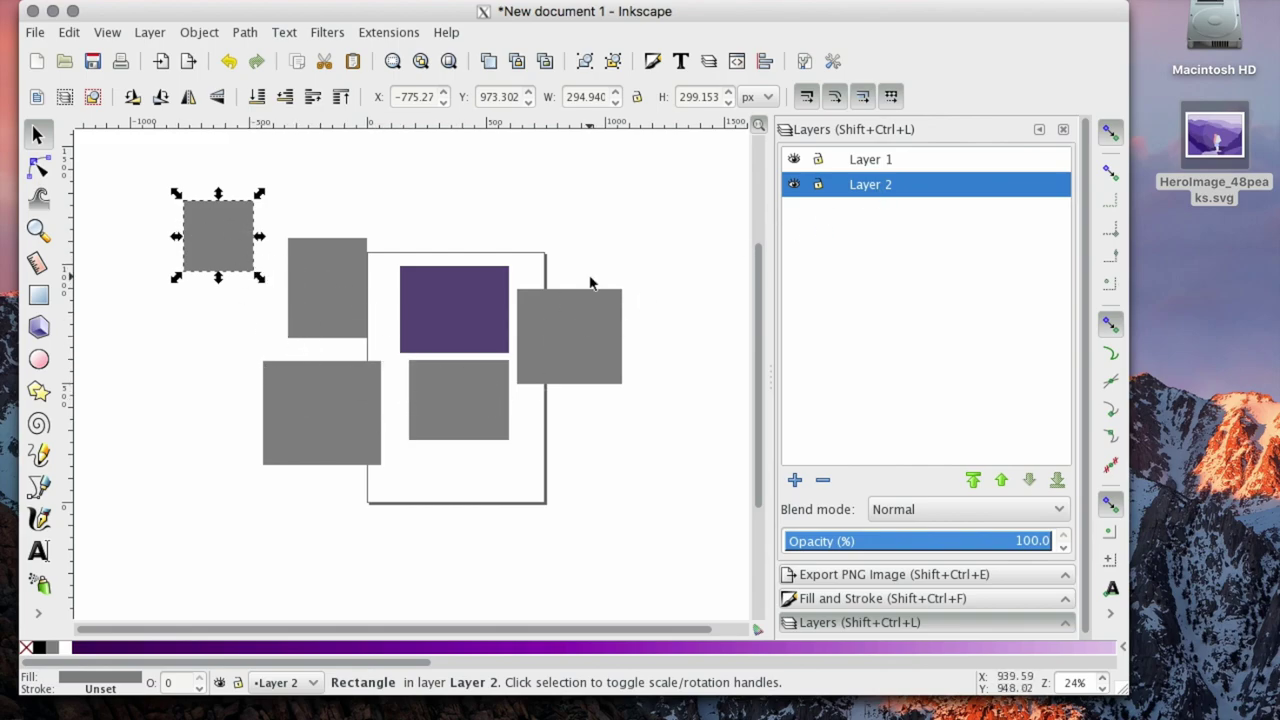
pyautogui.click(792, 186)
pyautogui.click(792, 186)
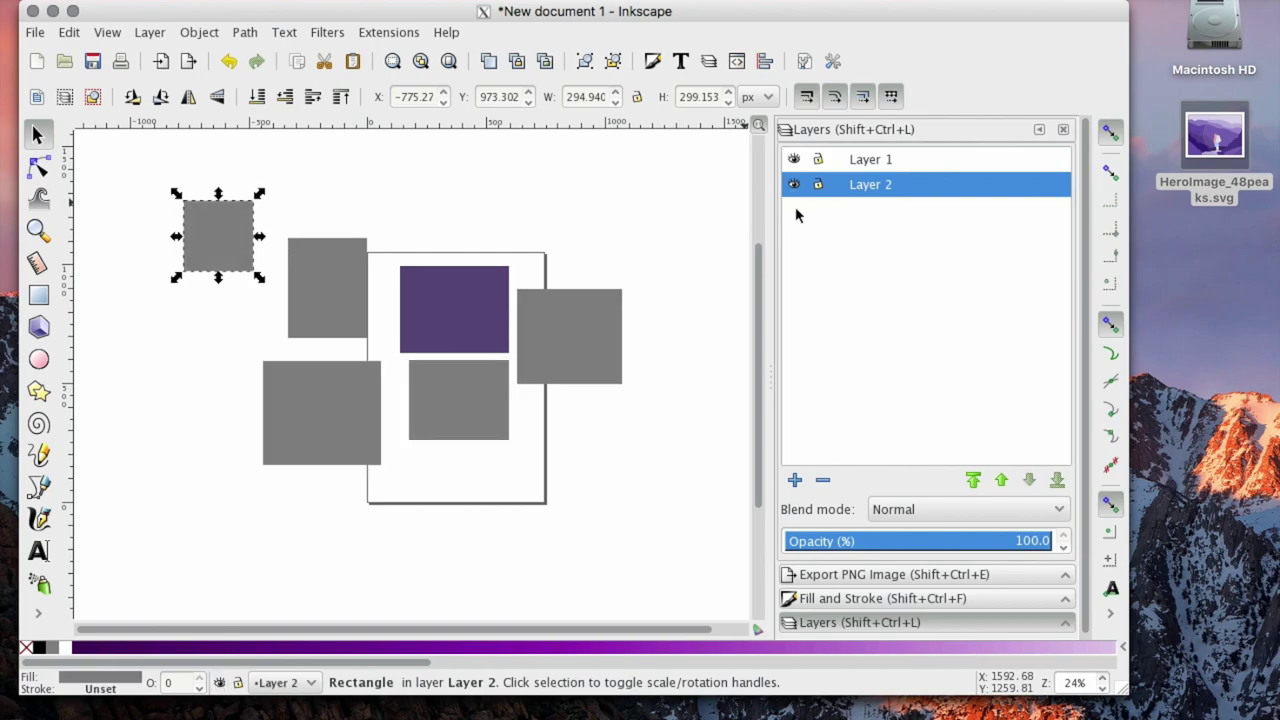
pyautogui.click(234, 251)
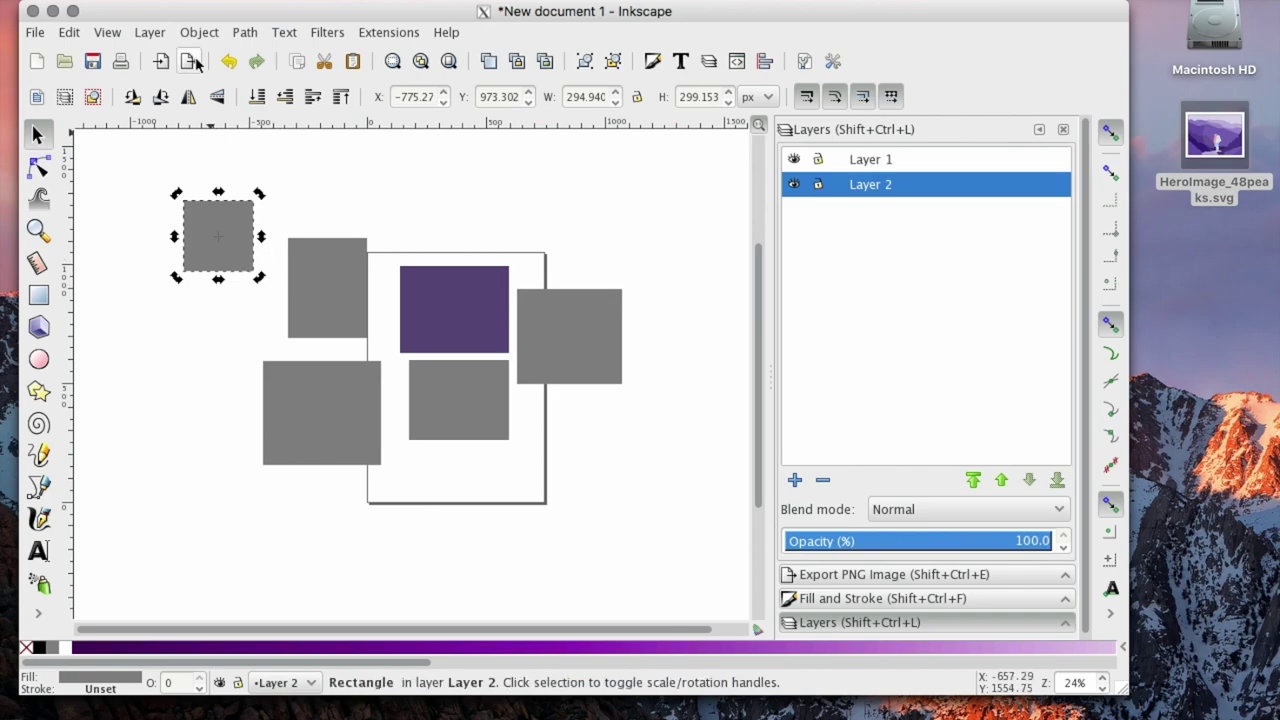
pyautogui.click(150, 34)
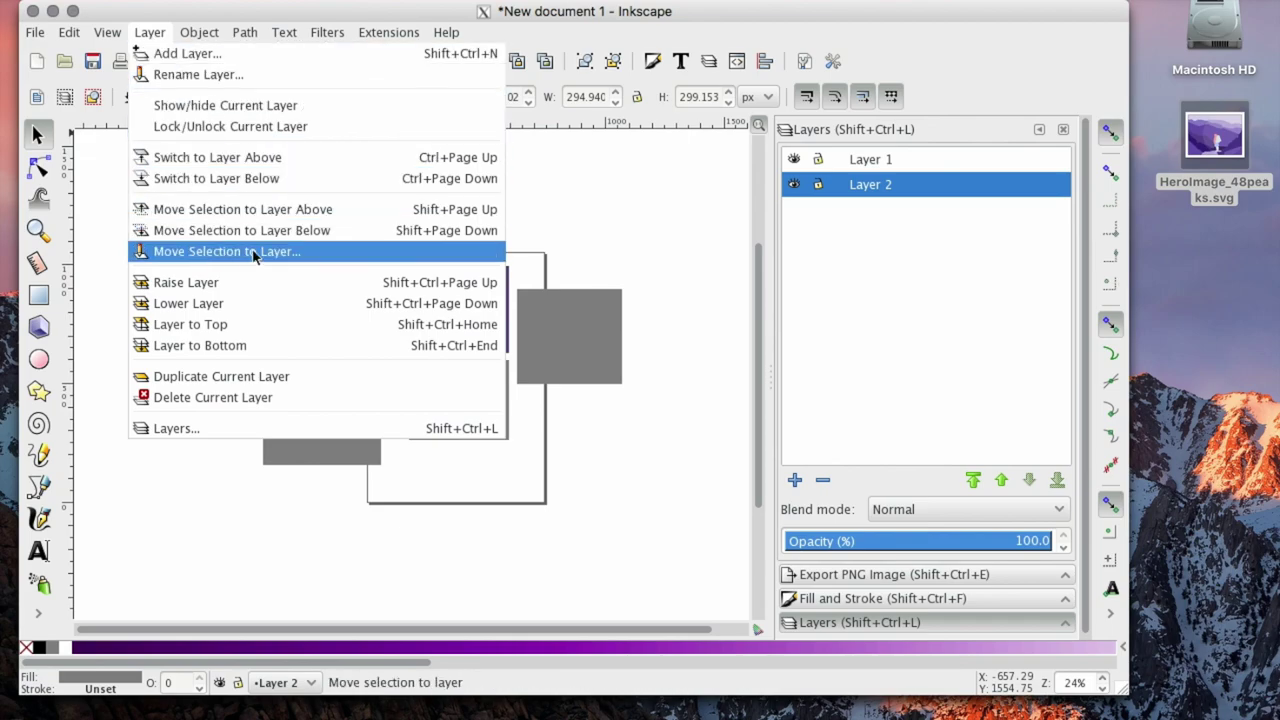
pyautogui.click(514, 242)
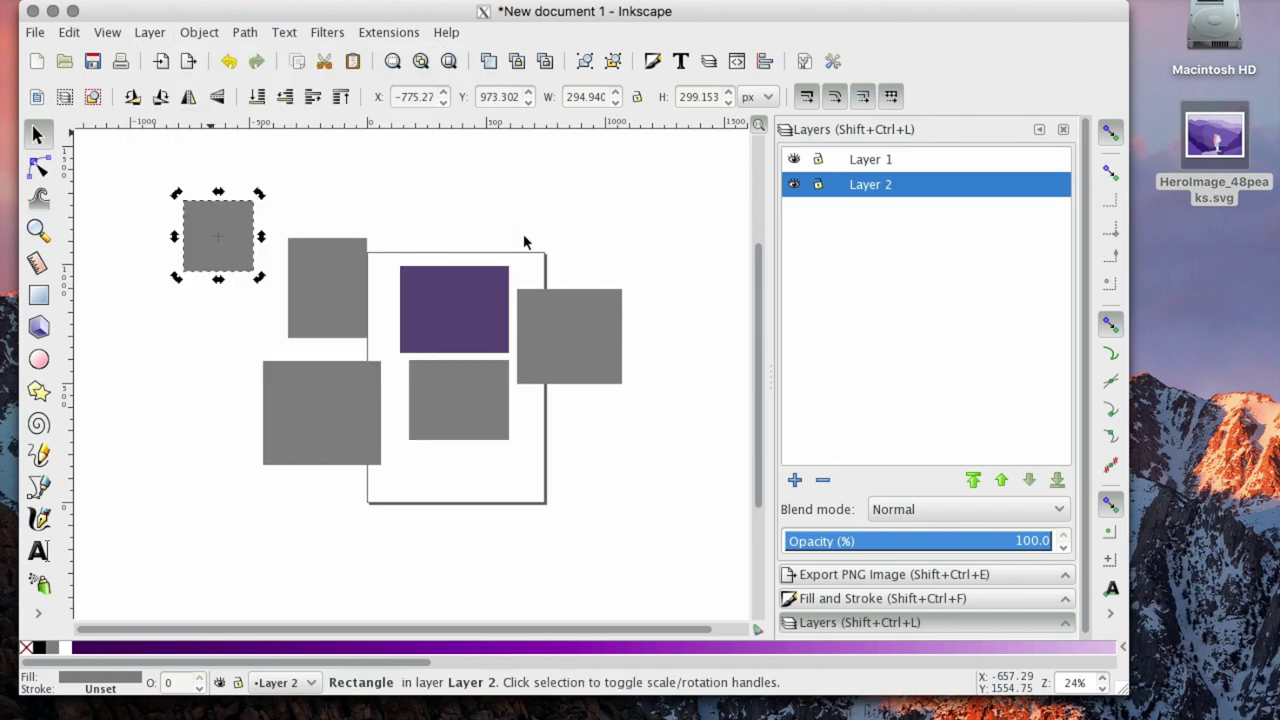
# Step: Add a third layer, Layer 3, keeping the Position at Above current
pyautogui.click(794, 482)
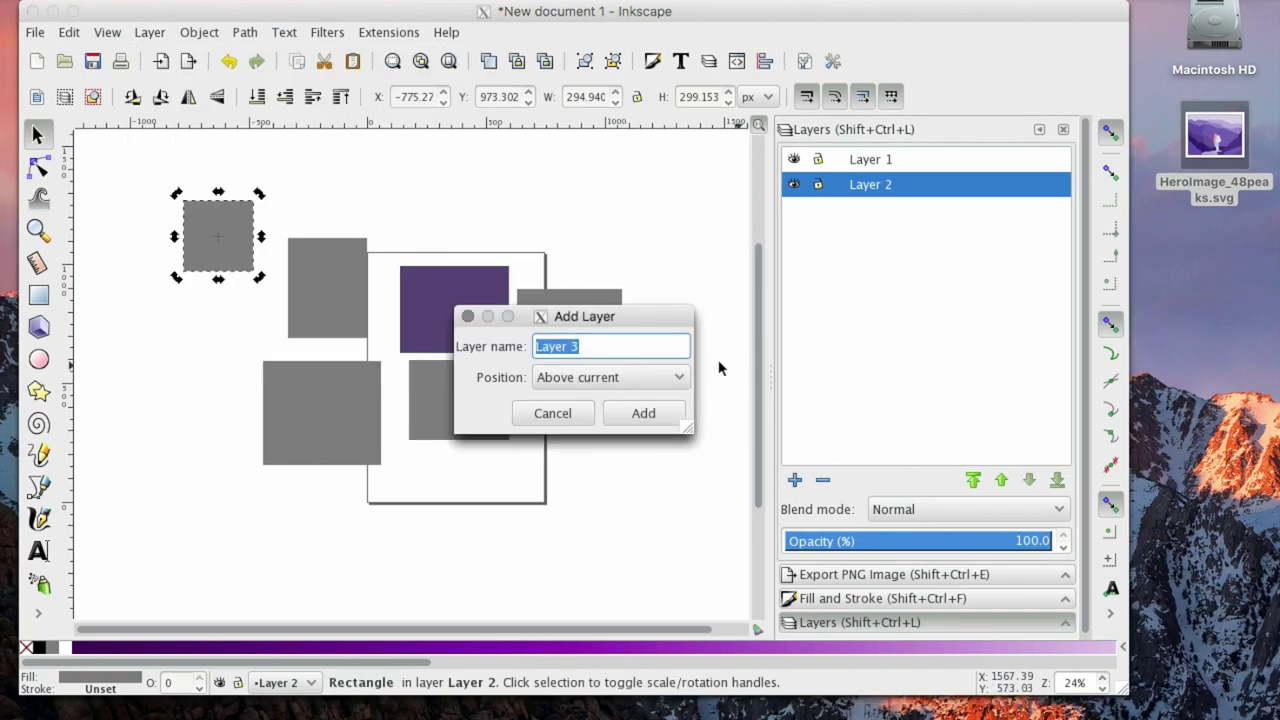
pyautogui.click(588, 378)
pyautogui.click(587, 385)
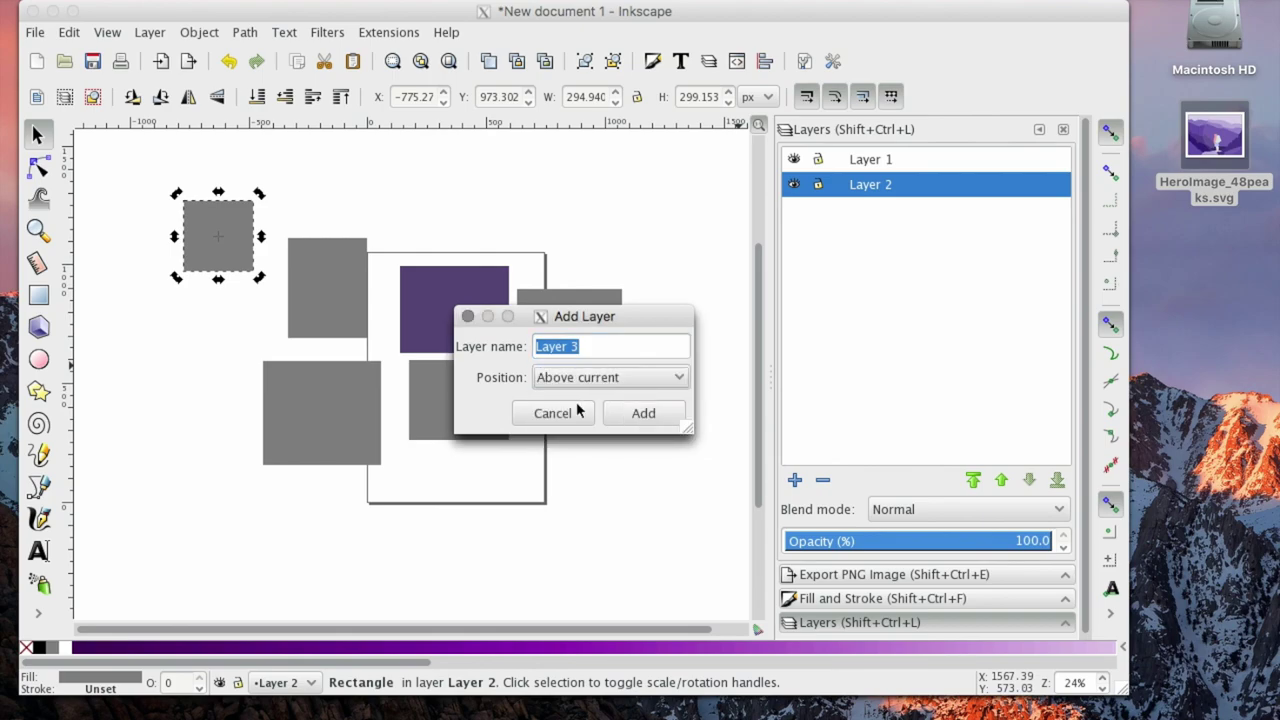
pyautogui.click(643, 416)
pyautogui.moveTo(848, 184); pyautogui.dragTo(866, 237)
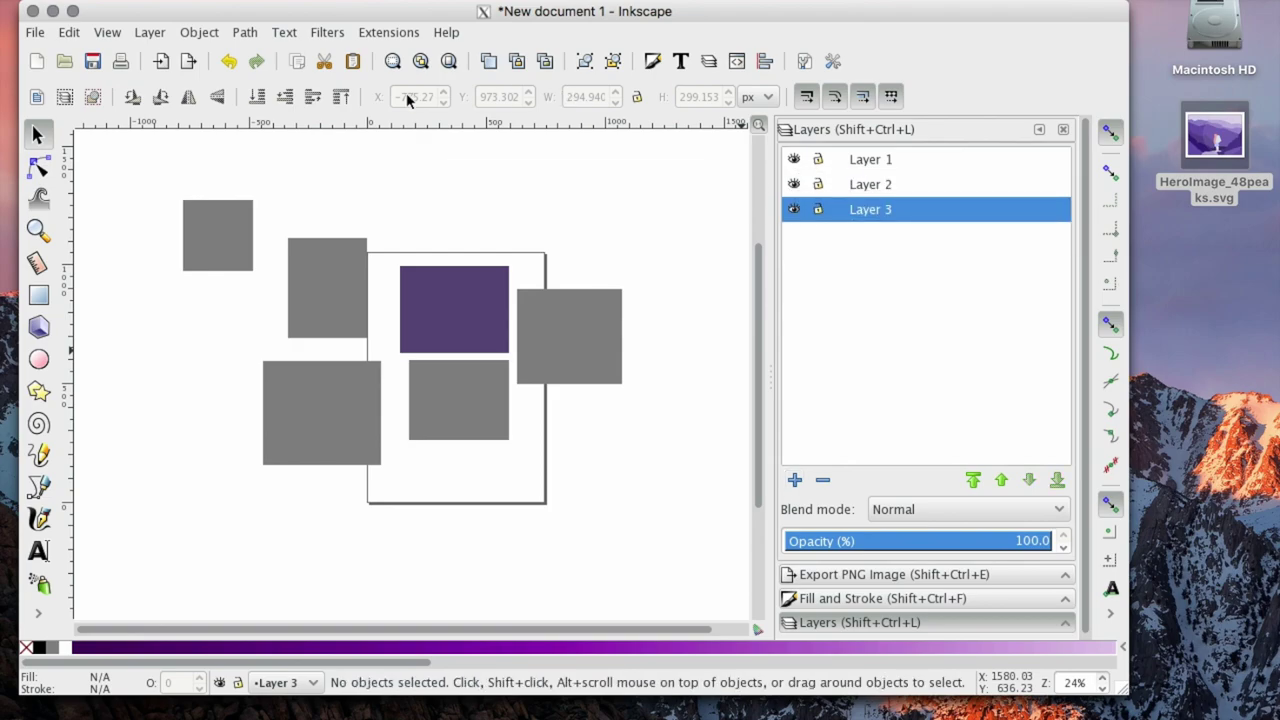
pyautogui.click(230, 238)
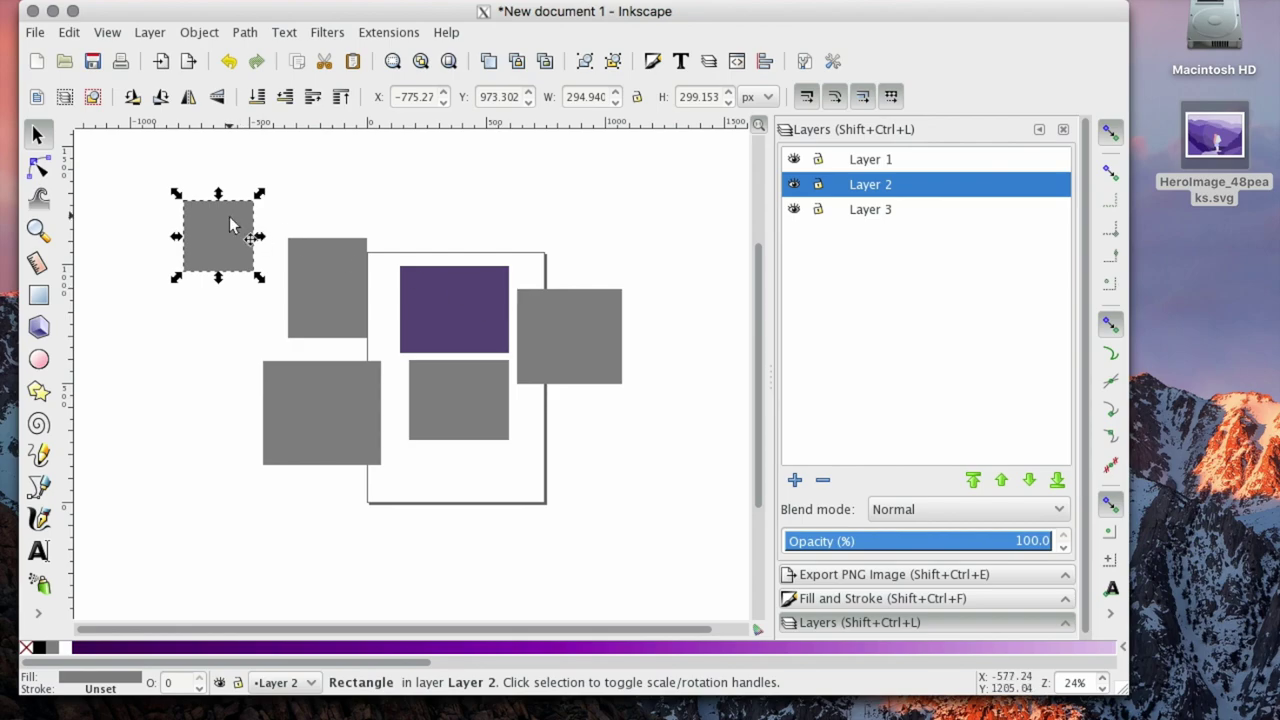
# Step: Send the small grey top-left rectangle to Layer 3 with Move Selection to Layer
pyautogui.click(197, 33)
pyautogui.moveTo(135, 37)
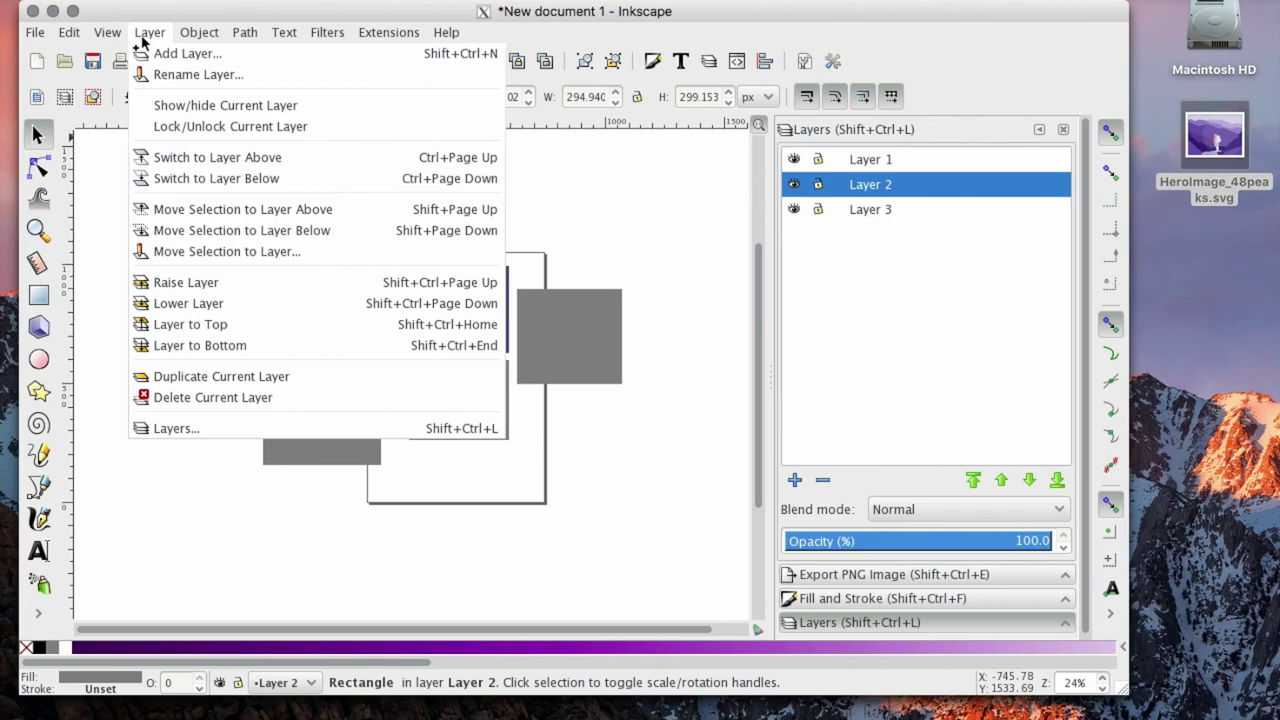
pyautogui.click(160, 254)
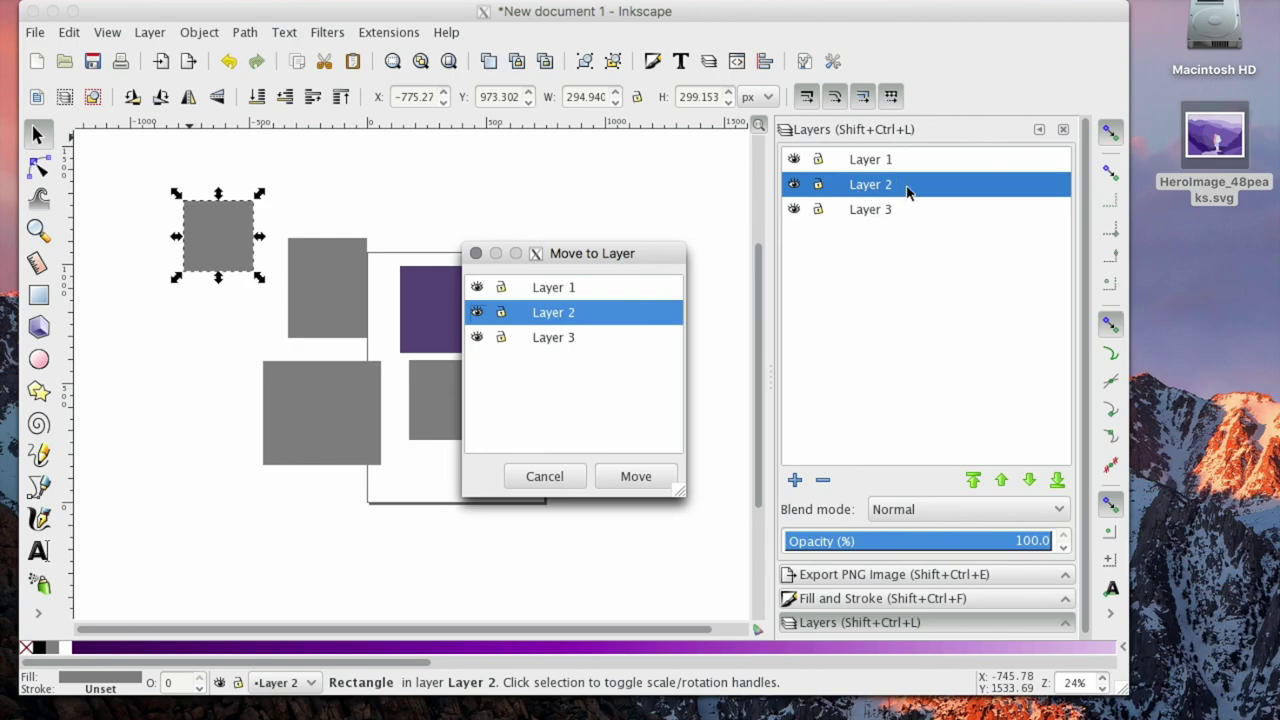
pyautogui.click(545, 340)
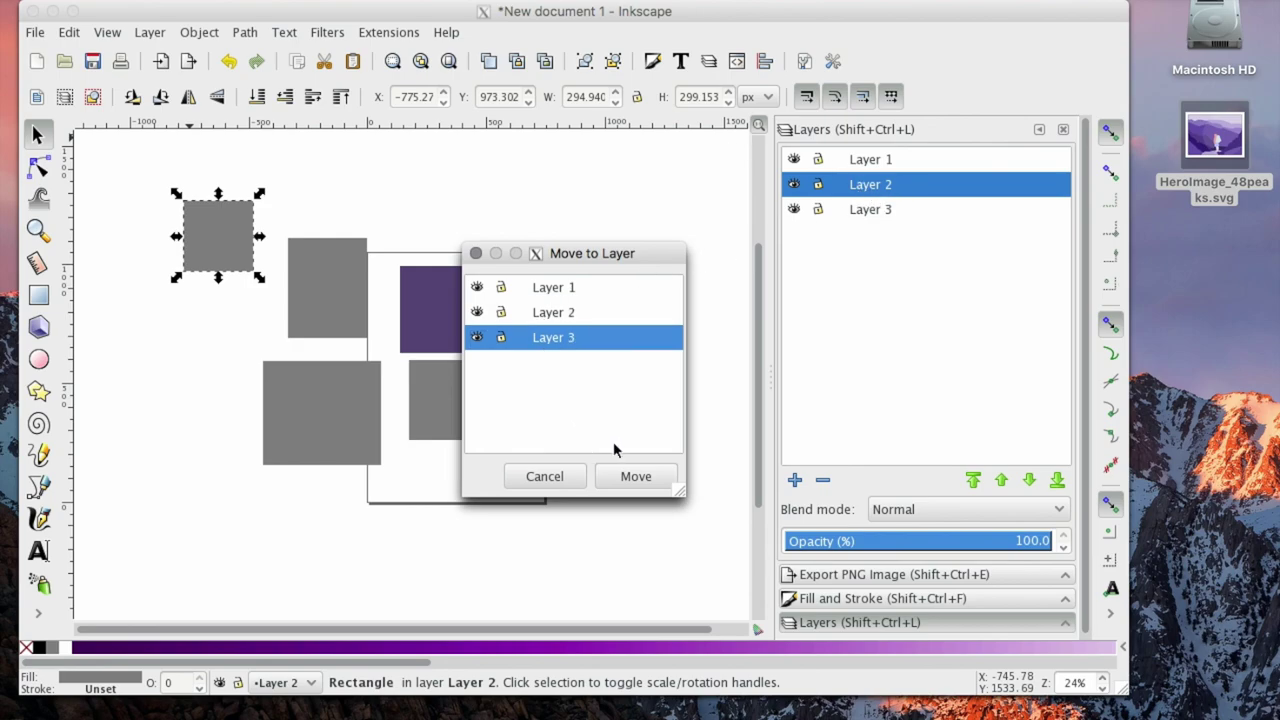
pyautogui.click(636, 479)
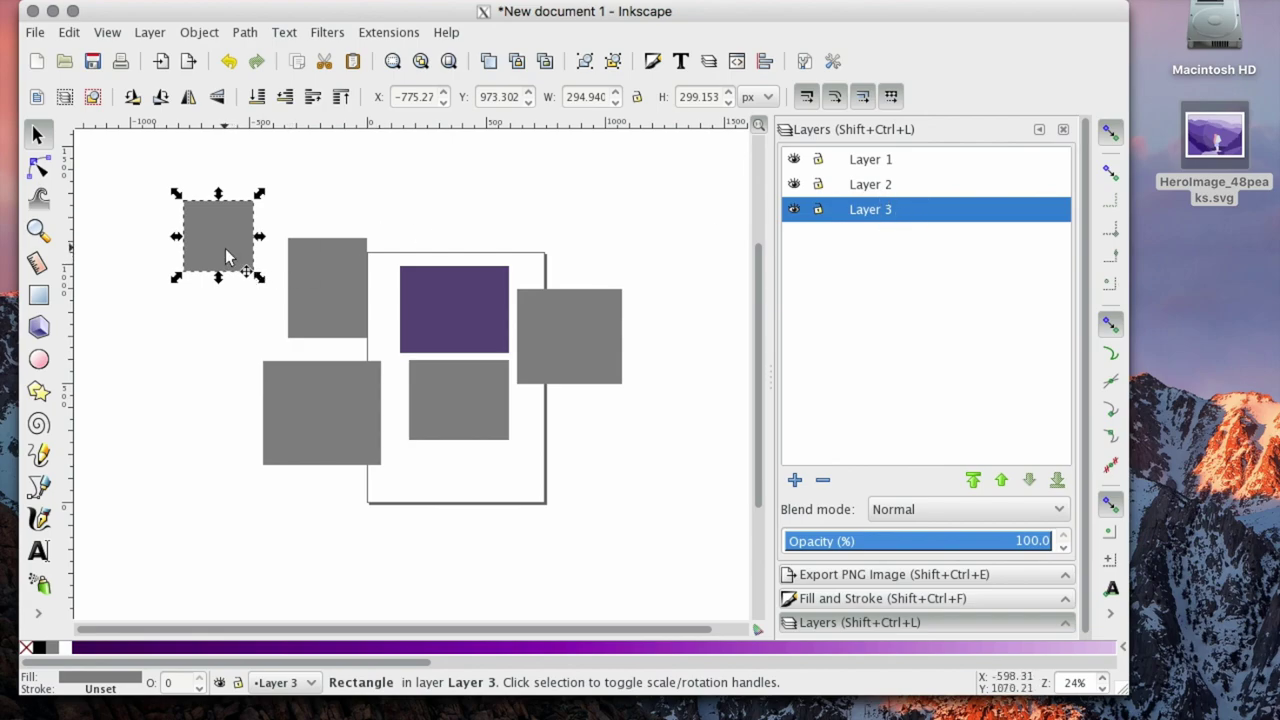
pyautogui.click(794, 210)
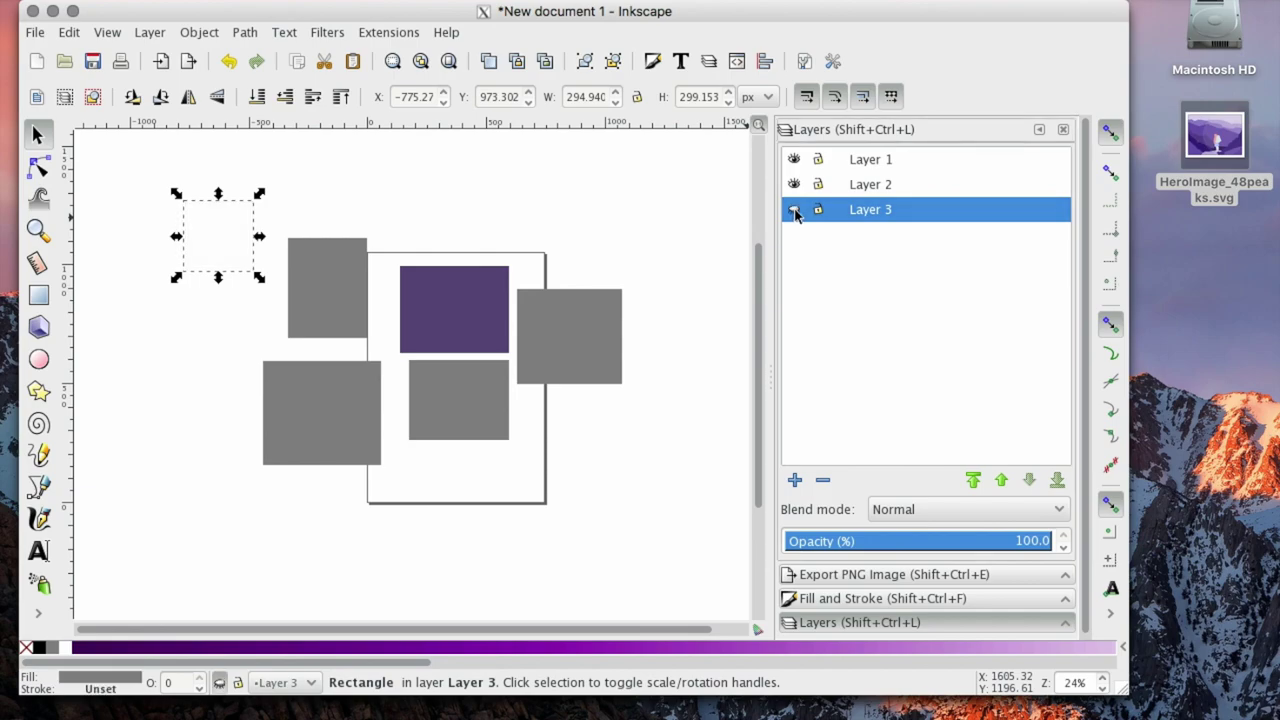
pyautogui.click(794, 211)
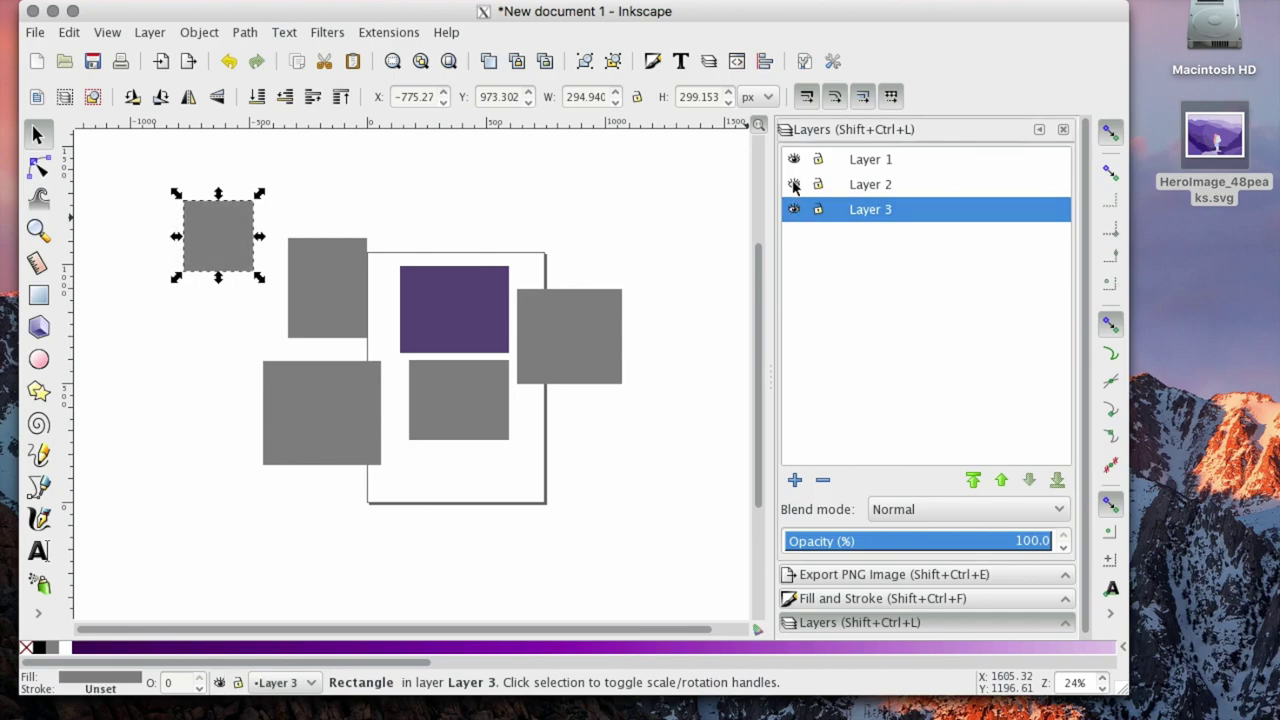
pyautogui.click(794, 185)
pyautogui.click(794, 185)
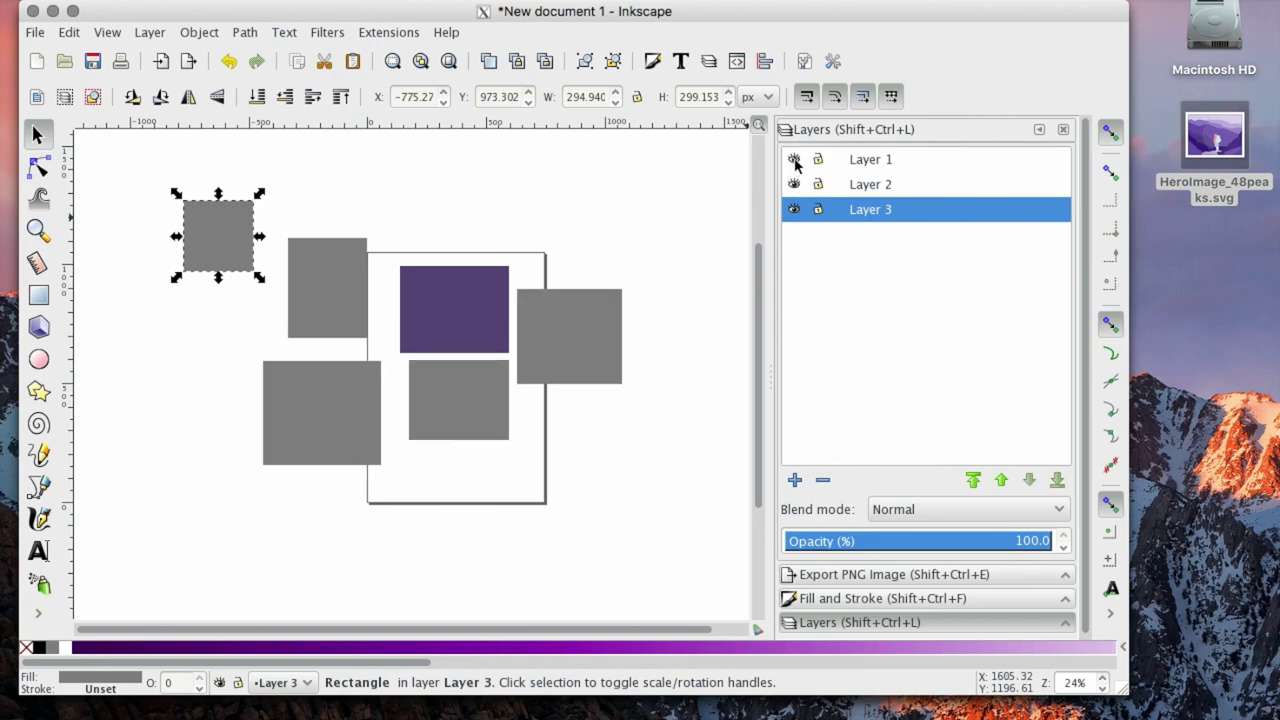
pyautogui.click(794, 161)
pyautogui.click(794, 161)
pyautogui.moveTo(201, 242); pyautogui.dragTo(157, 457)
# Step: Move the grey rectangle below the purple one up into Layer 1
pyautogui.click(320, 420)
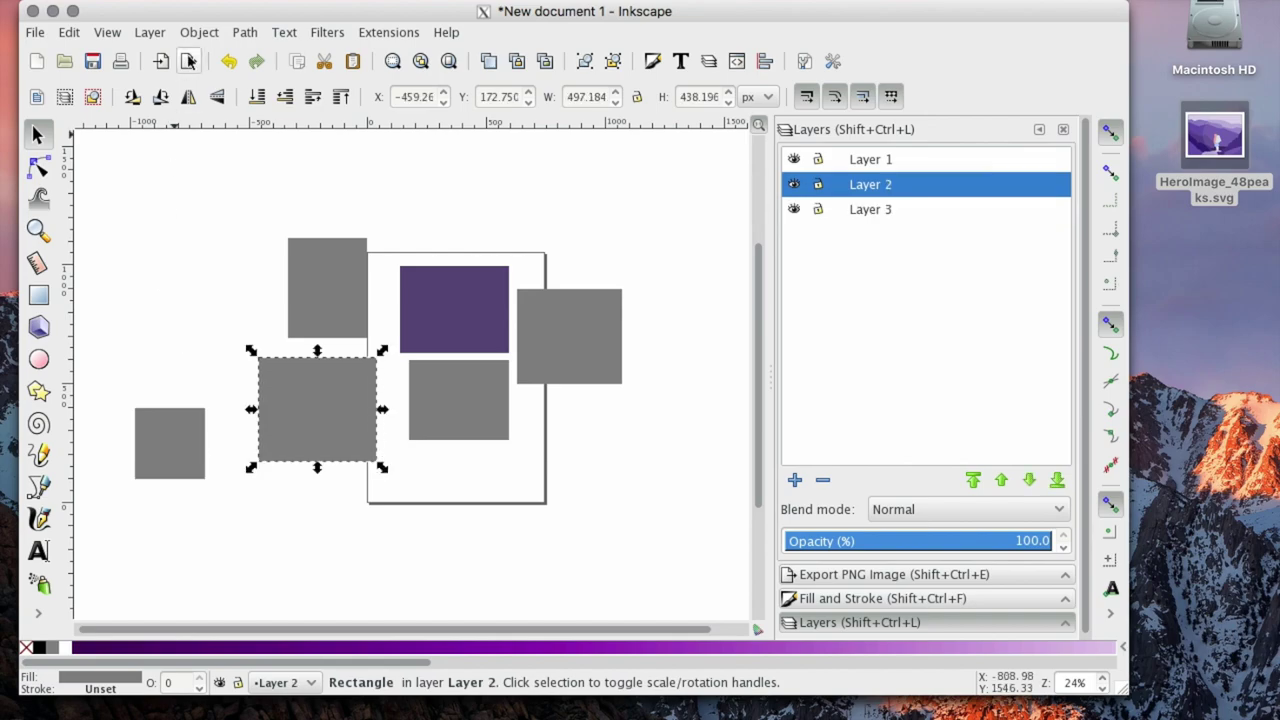
pyautogui.click(150, 32)
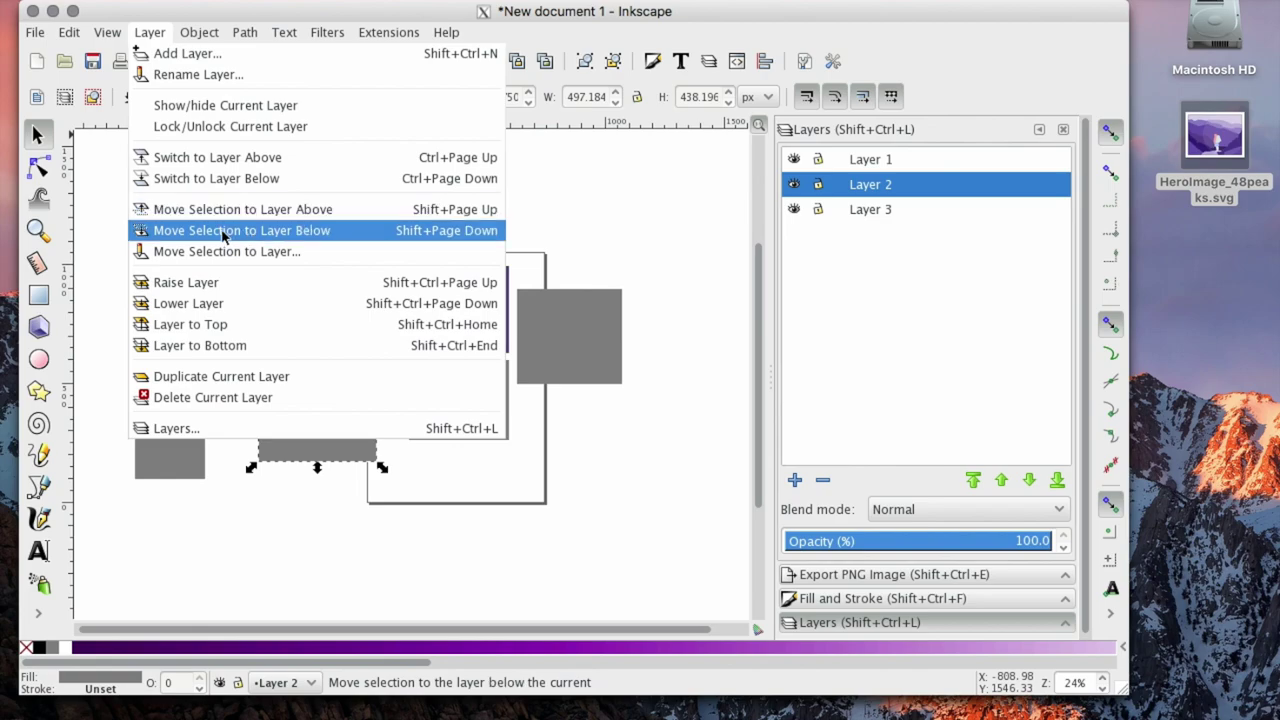
pyautogui.click(530, 251)
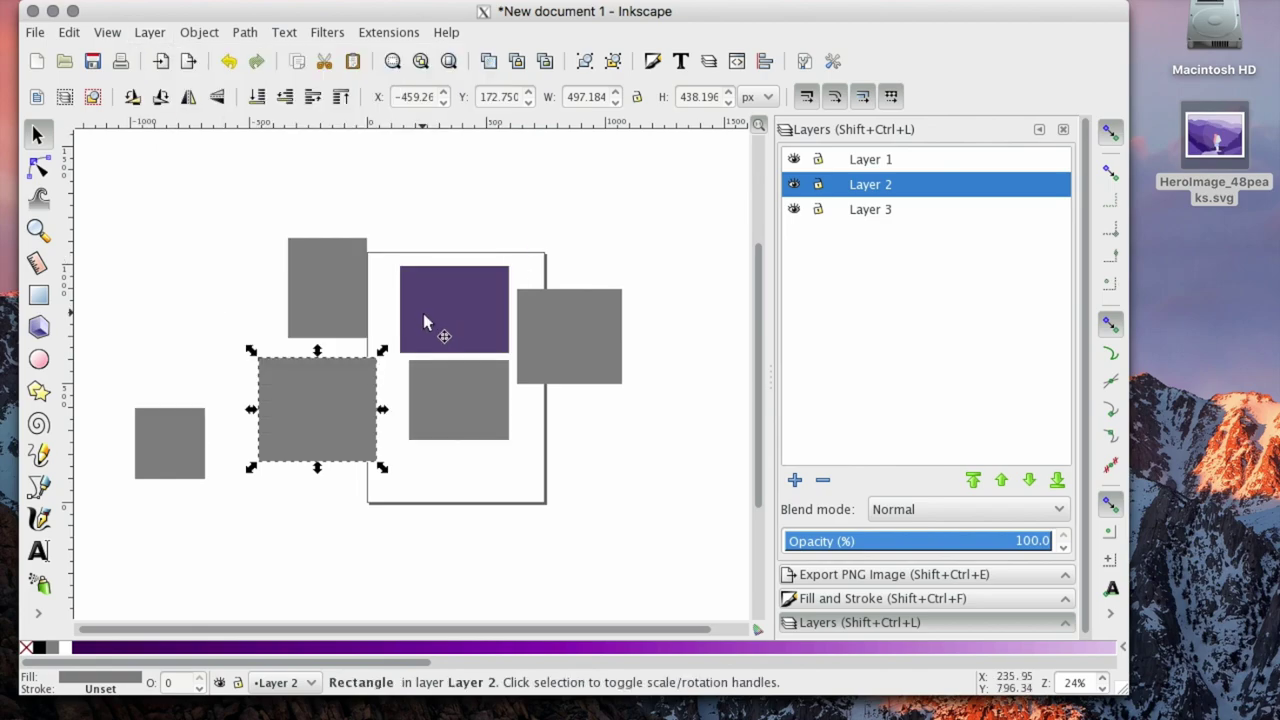
pyautogui.click(429, 405)
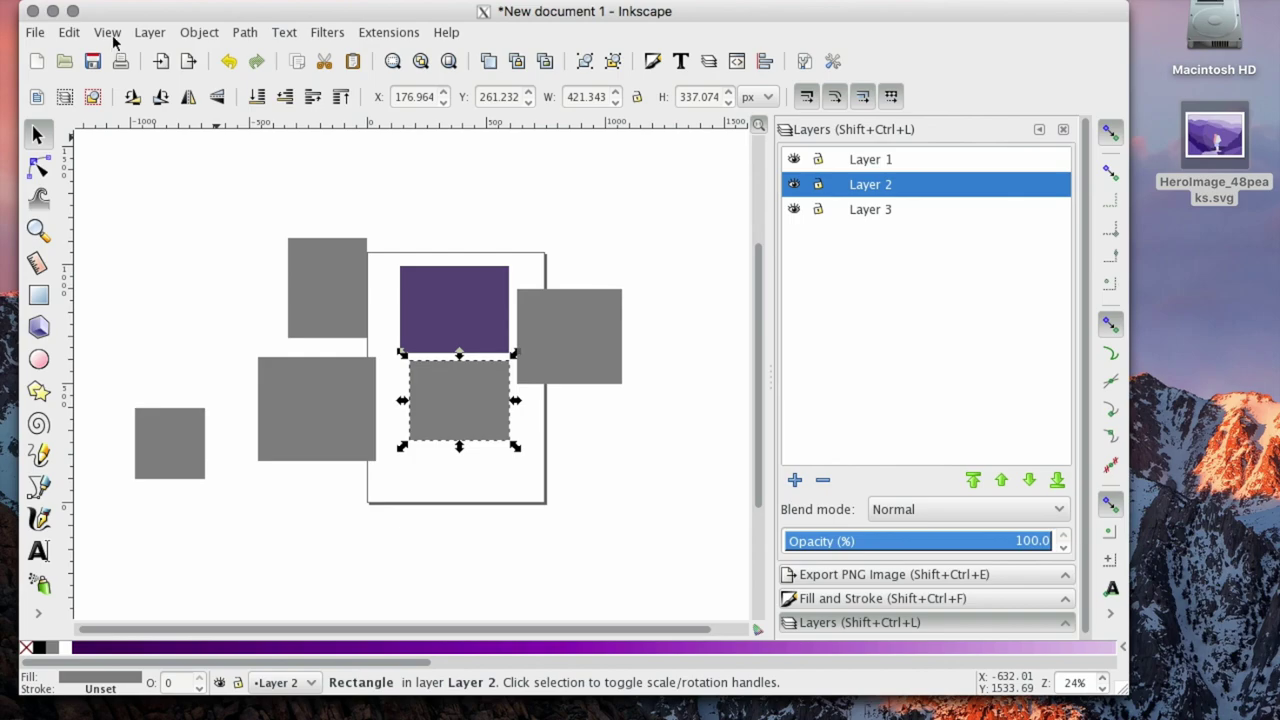
pyautogui.click(149, 32)
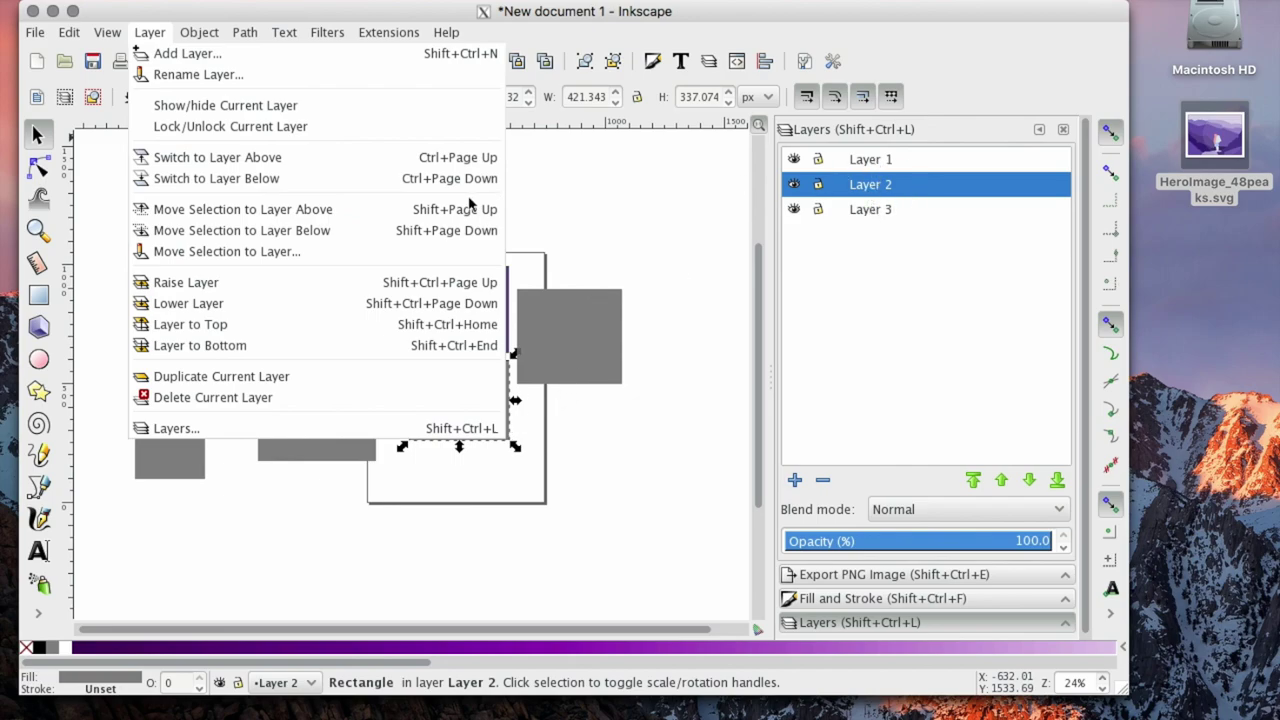
pyautogui.click(297, 212)
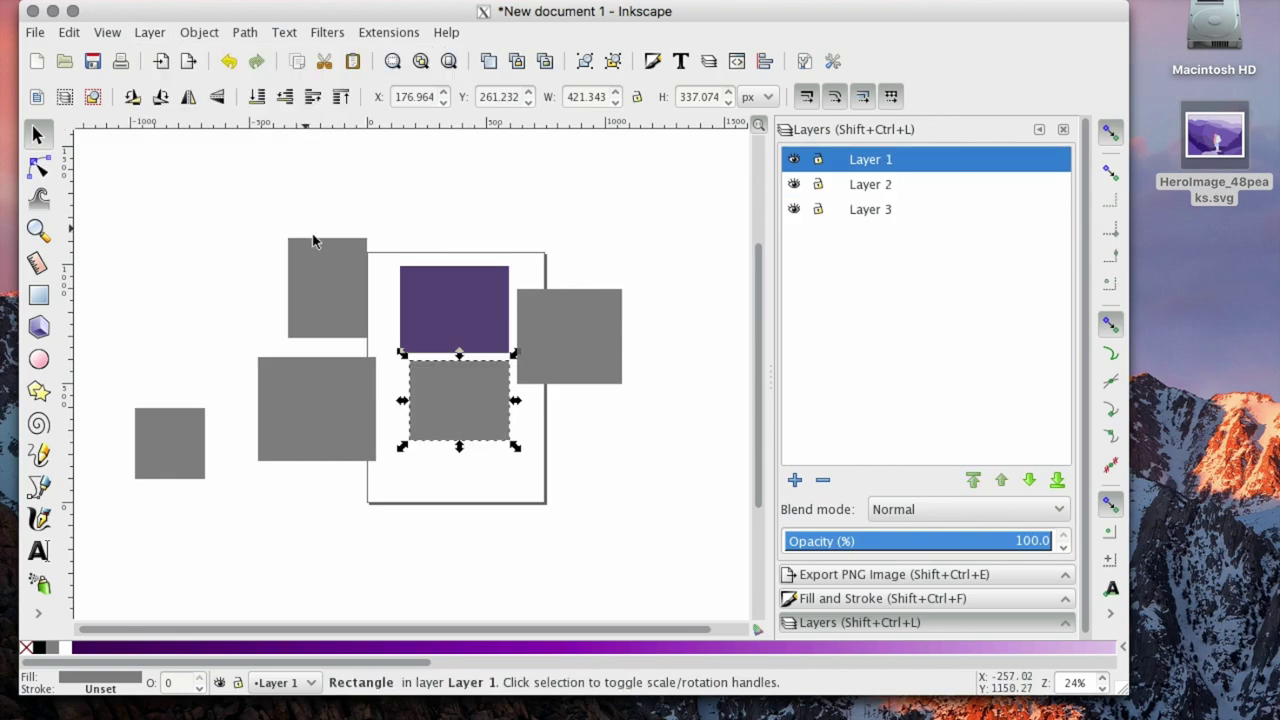
# Step: Lower Layer 1 beneath Layer 2 in the layer stack
pyautogui.click(795, 162)
pyautogui.click(795, 162)
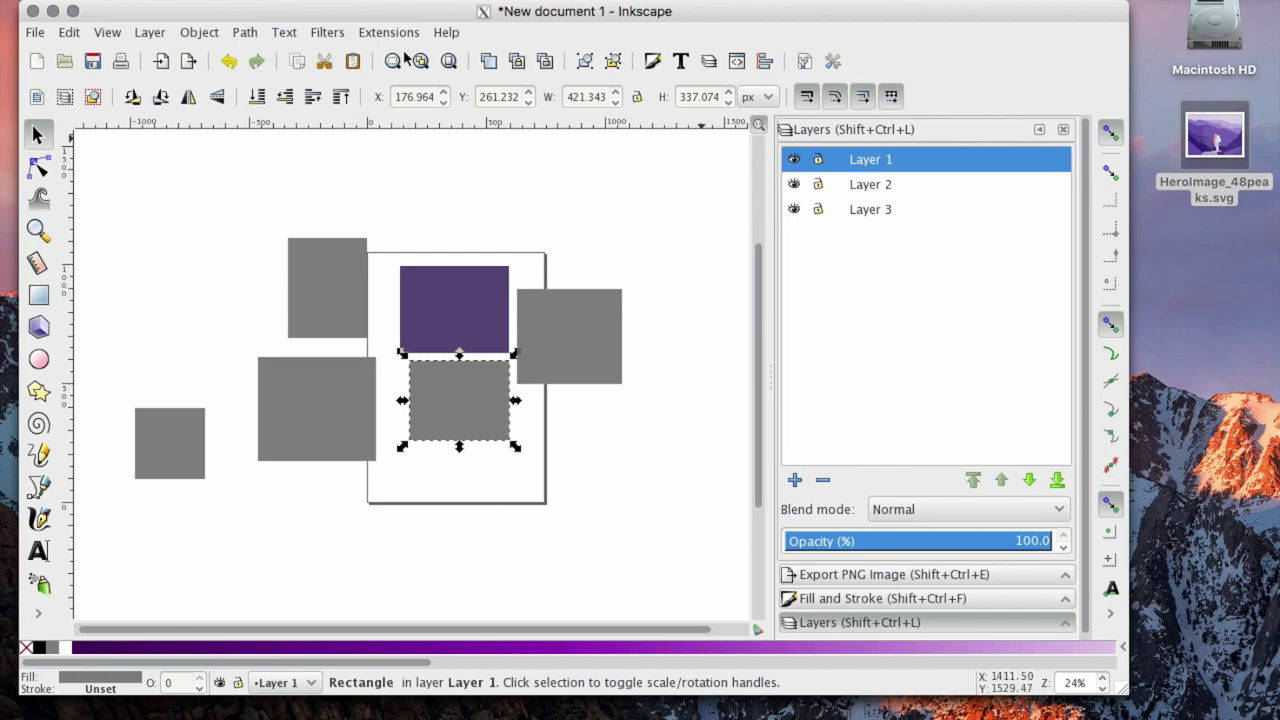
pyautogui.click(150, 33)
pyautogui.click(479, 215)
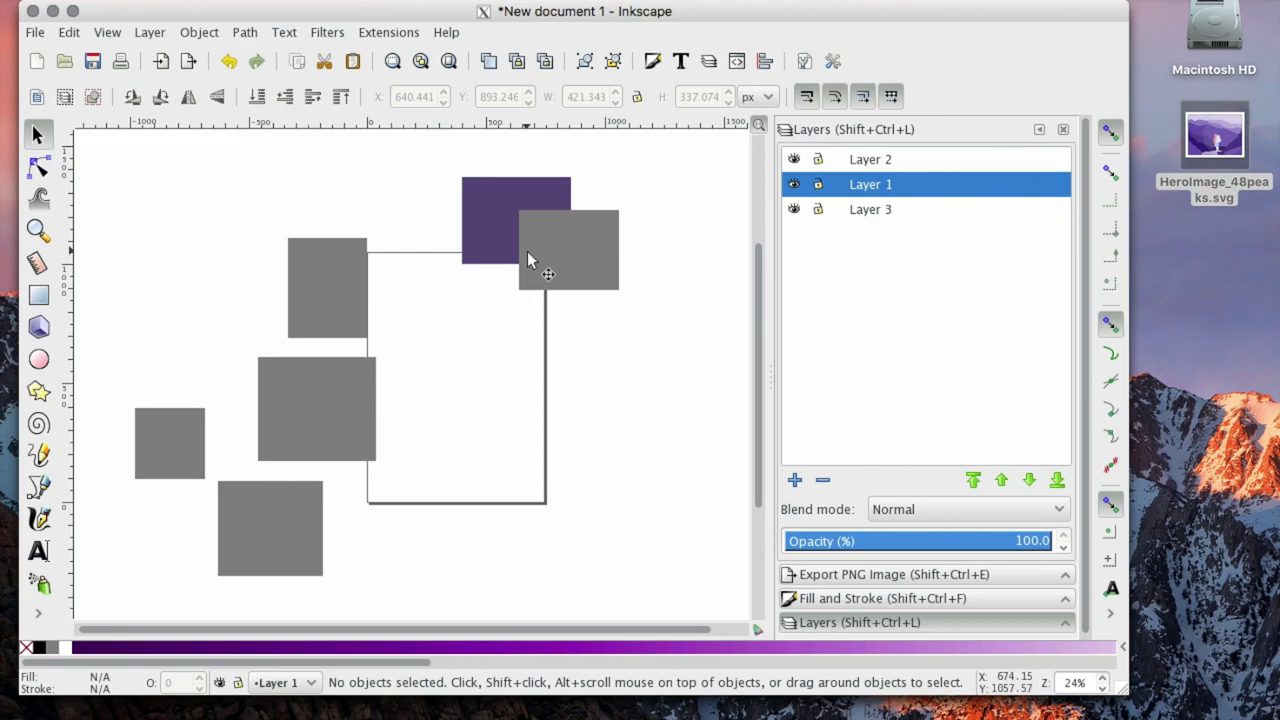
# Step: Nudge the grey Layer 1 rectangle slightly left over the purple rectangle's corner
pyautogui.moveTo(562, 258)
pyautogui.mouseDown()
pyautogui.moveTo(553, 292)
pyautogui.moveTo(570, 249)
pyautogui.moveTo(549, 262)
pyautogui.mouseUp()
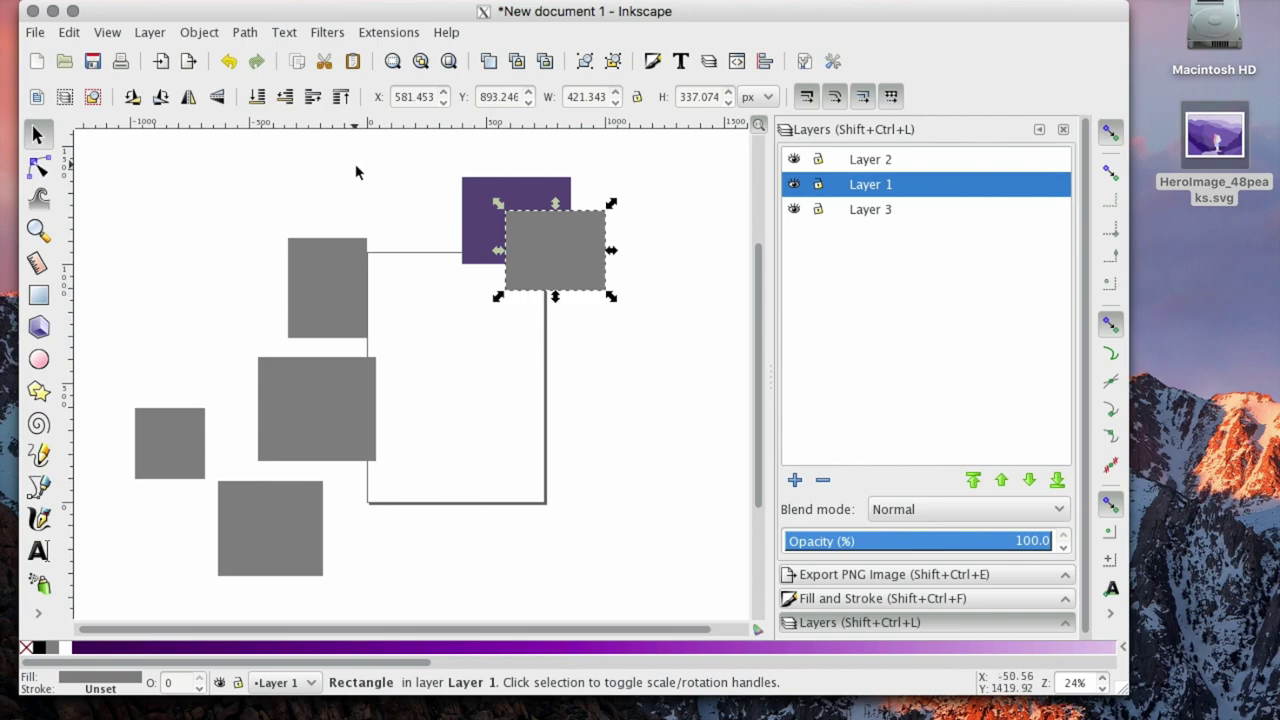
pyautogui.click(198, 33)
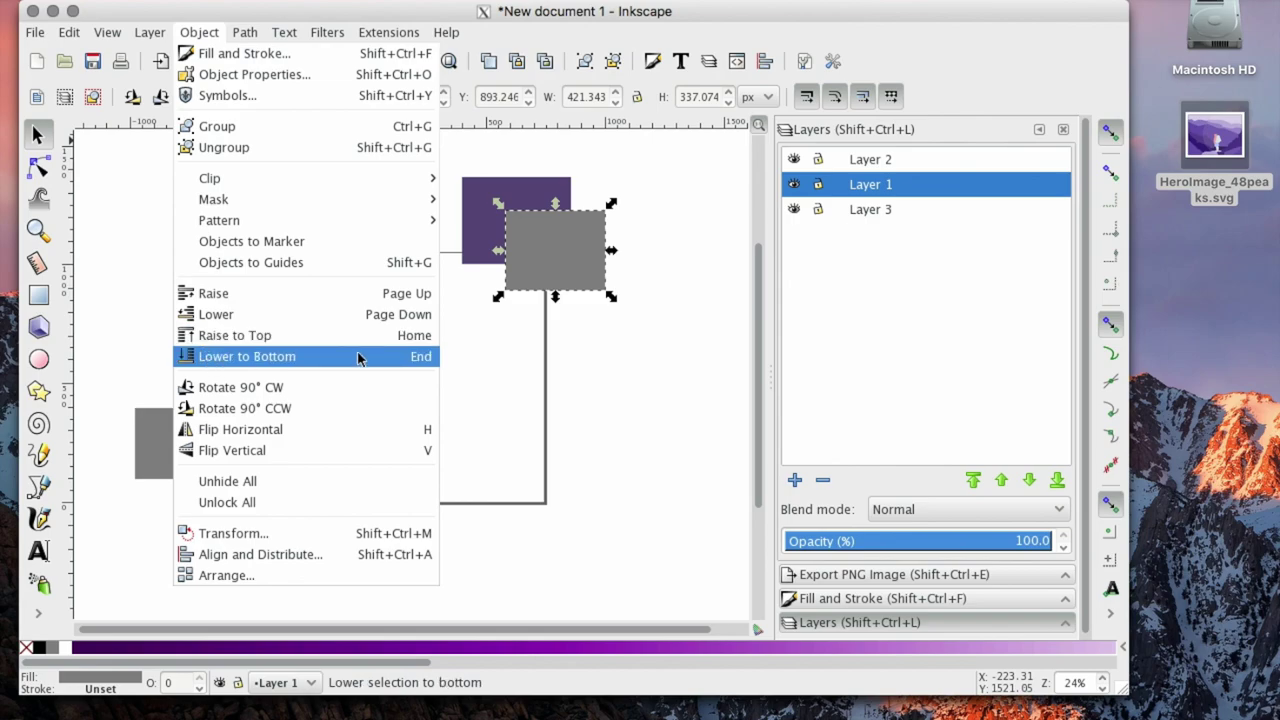
# Step: Lower the grey rectangle to the bottom of Layer 1 behind the purple one, then deselect
pyautogui.click(257, 358)
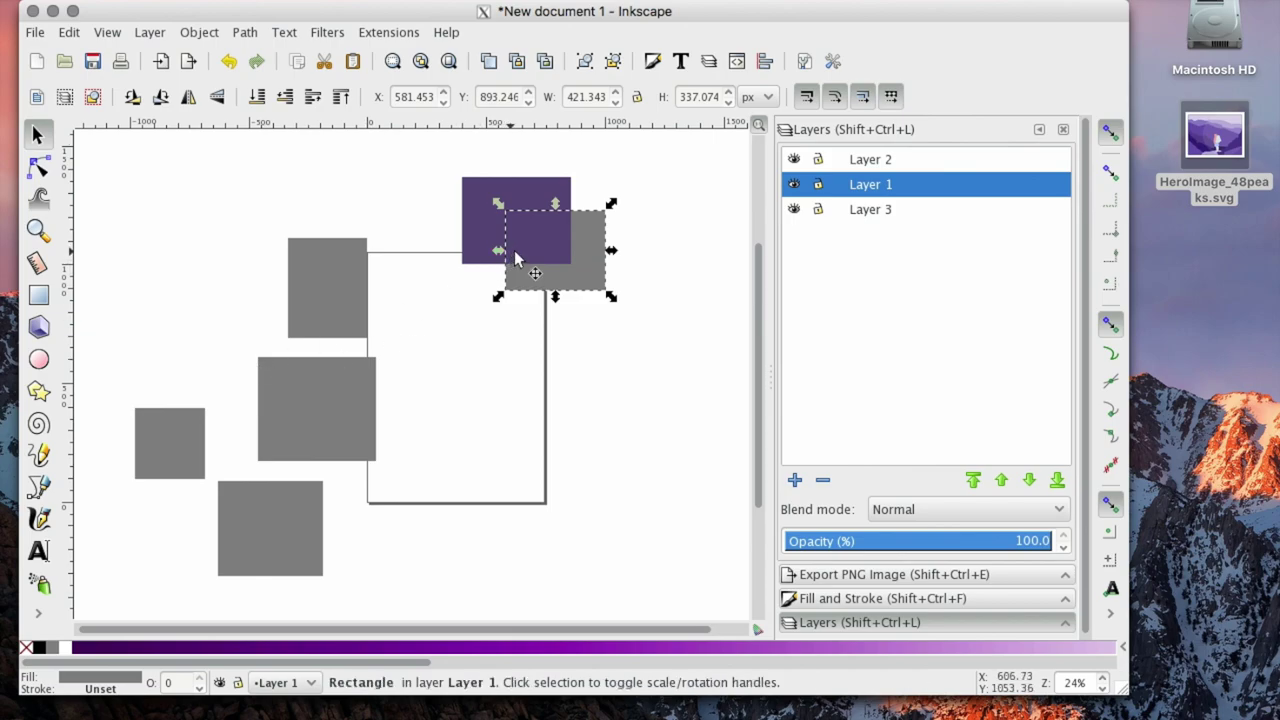
pyautogui.click(536, 207)
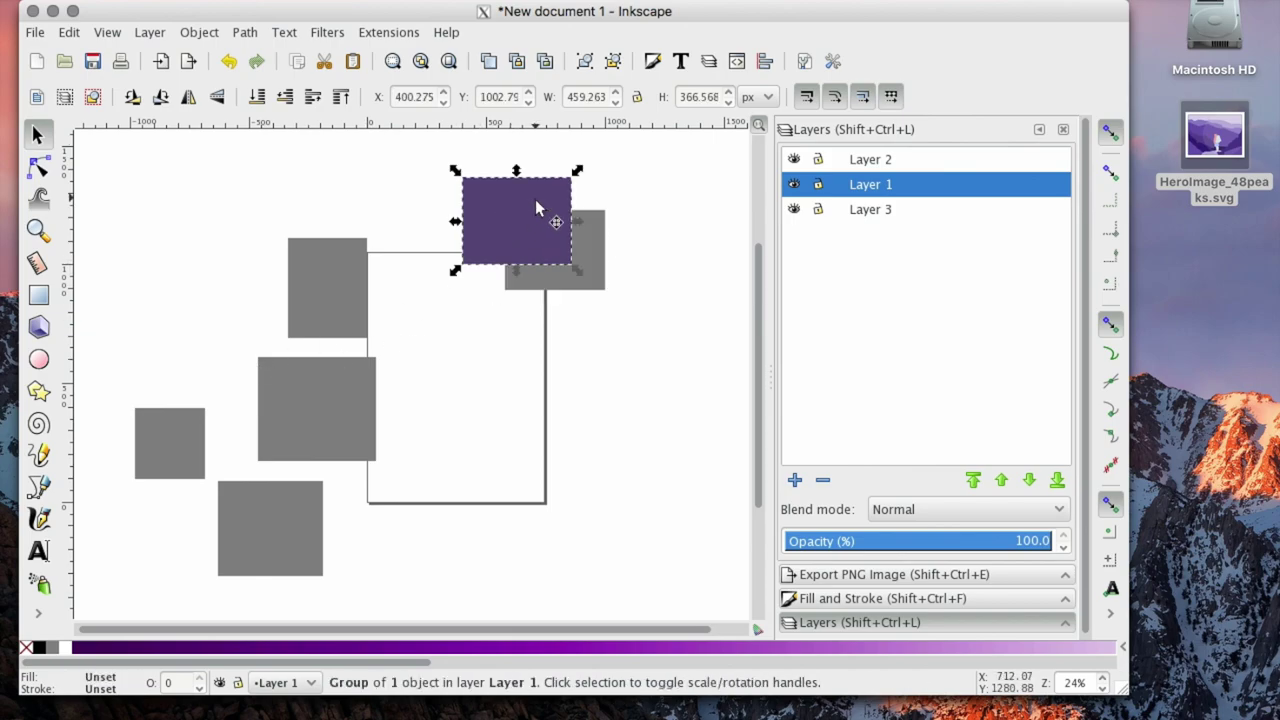
pyautogui.click(599, 254)
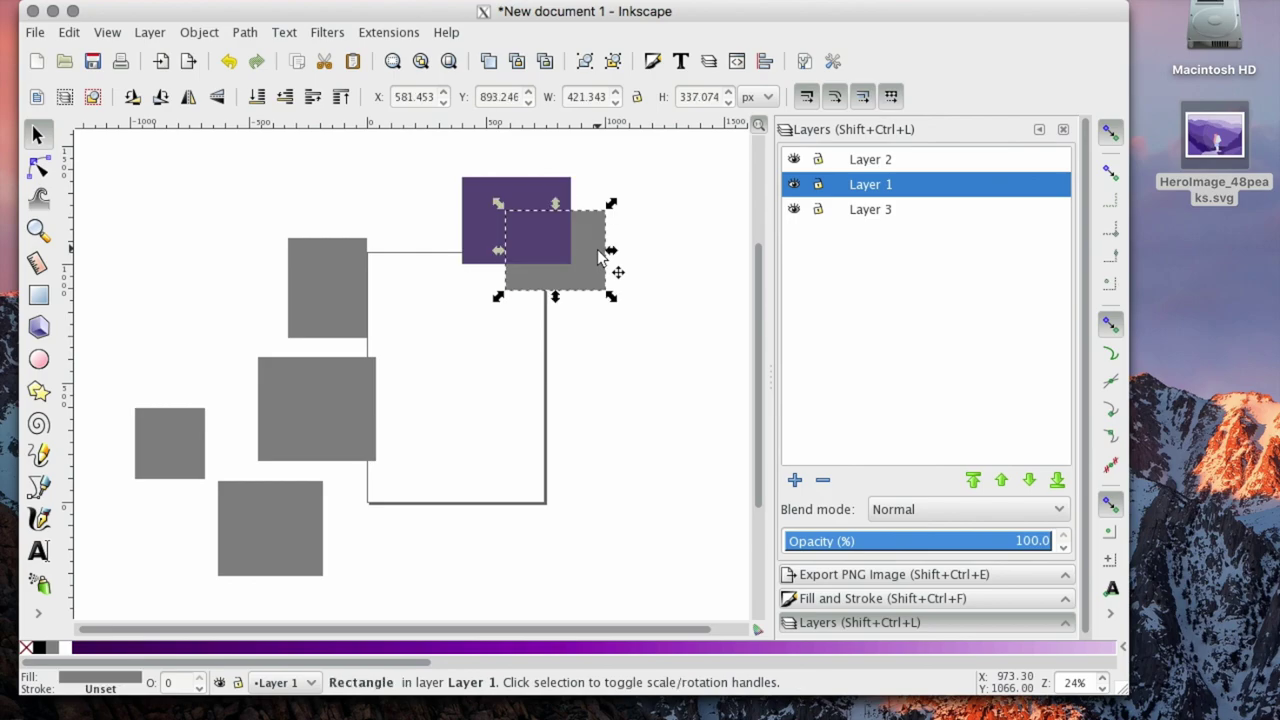
pyautogui.click(645, 392)
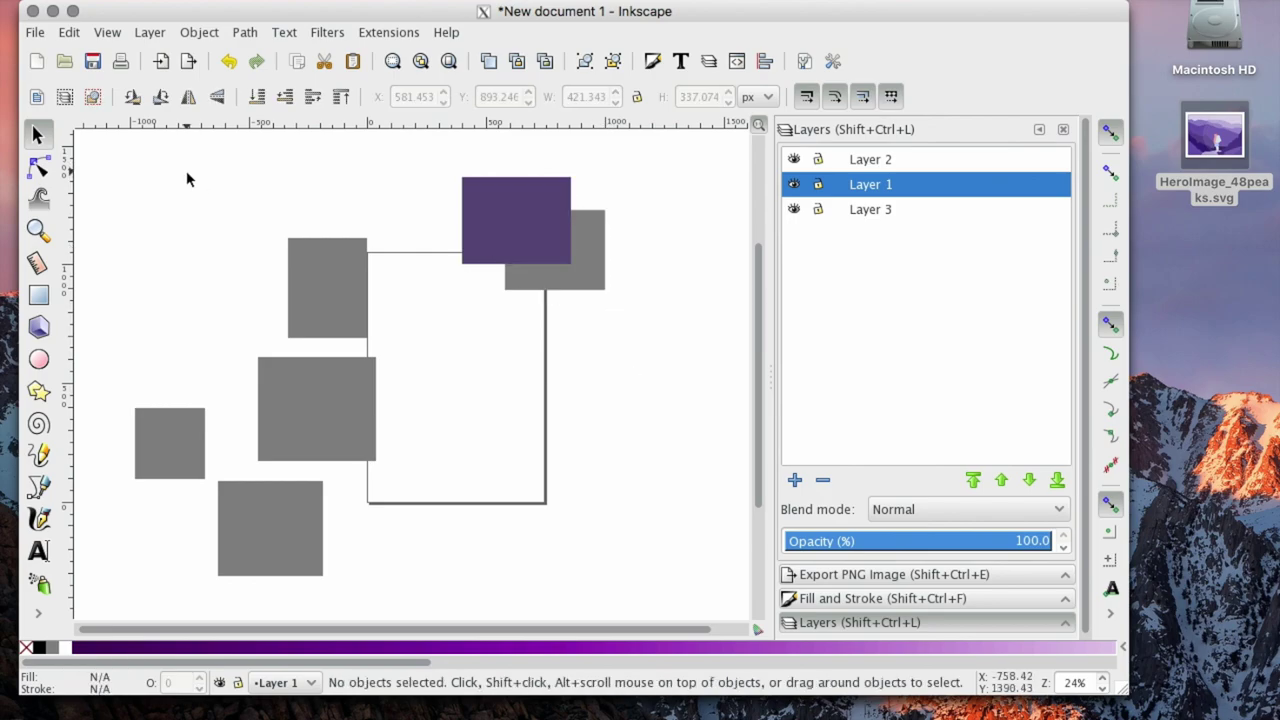